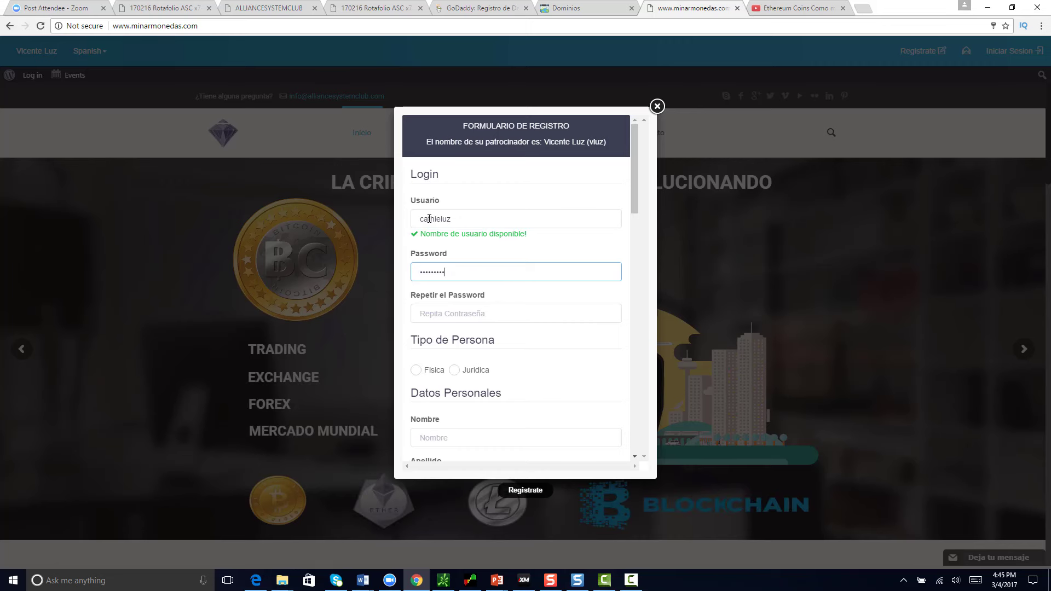
Step: Finish entering the password and its confirmation, then close the registration form
text(*)
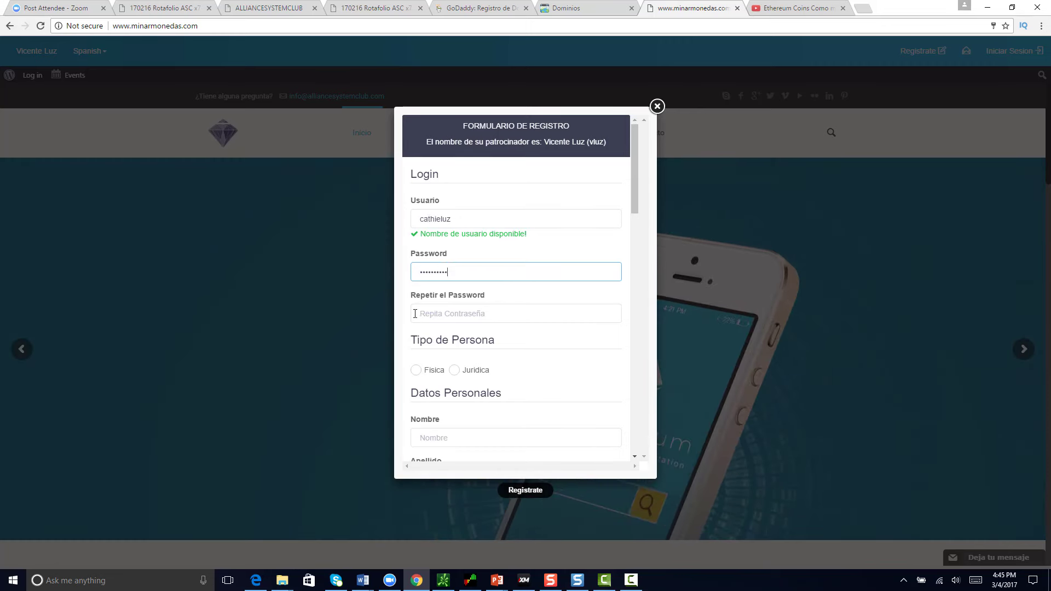
click(426, 314)
key(Escape)
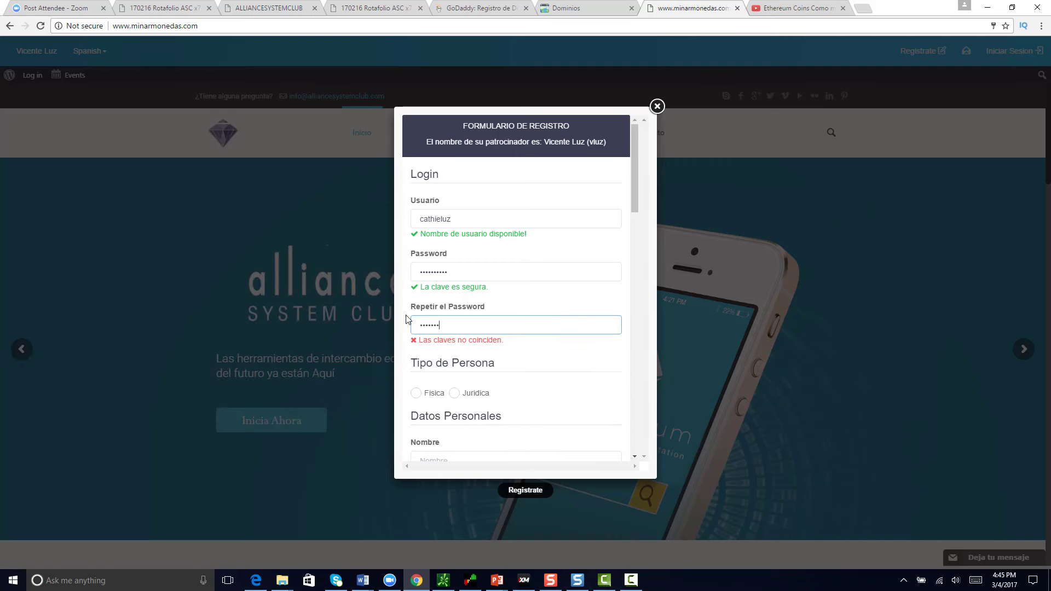
text(*********)
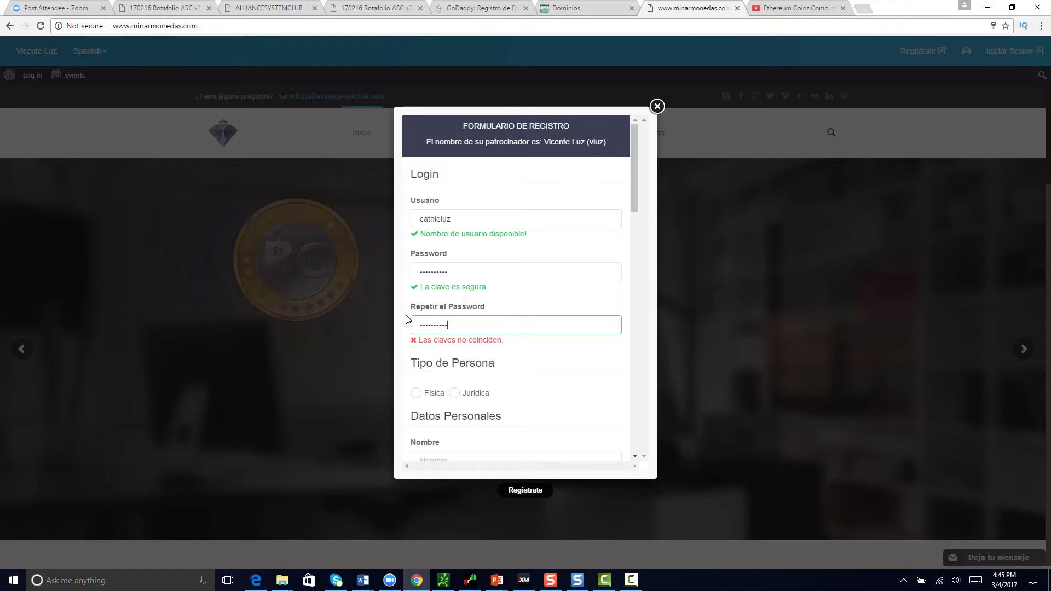
click(392, 313)
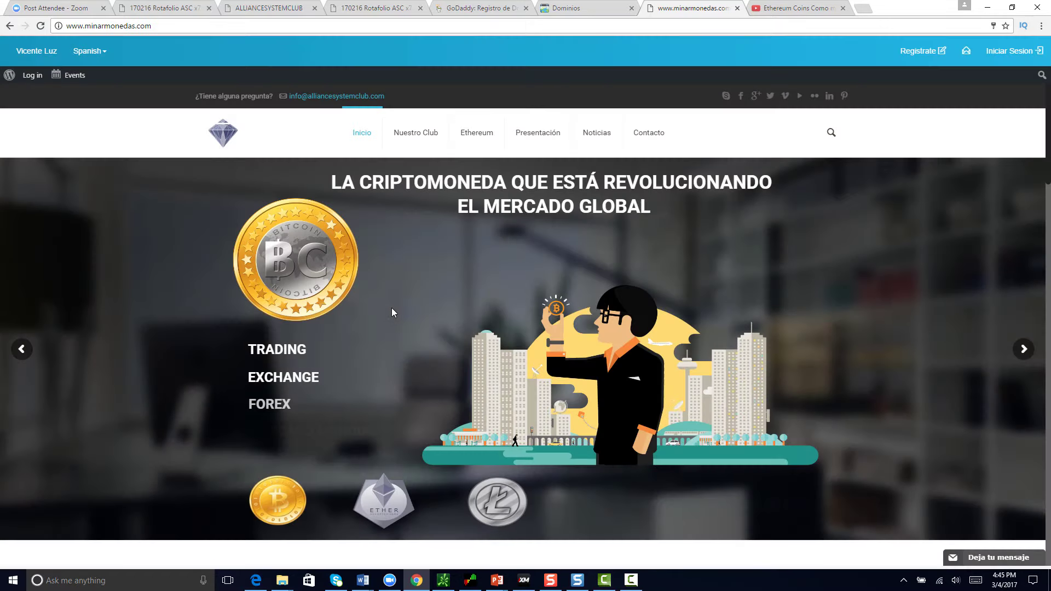
Step: Reopen the registration form from the Alliance System Club home page
scroll(629, 365, down, 10)
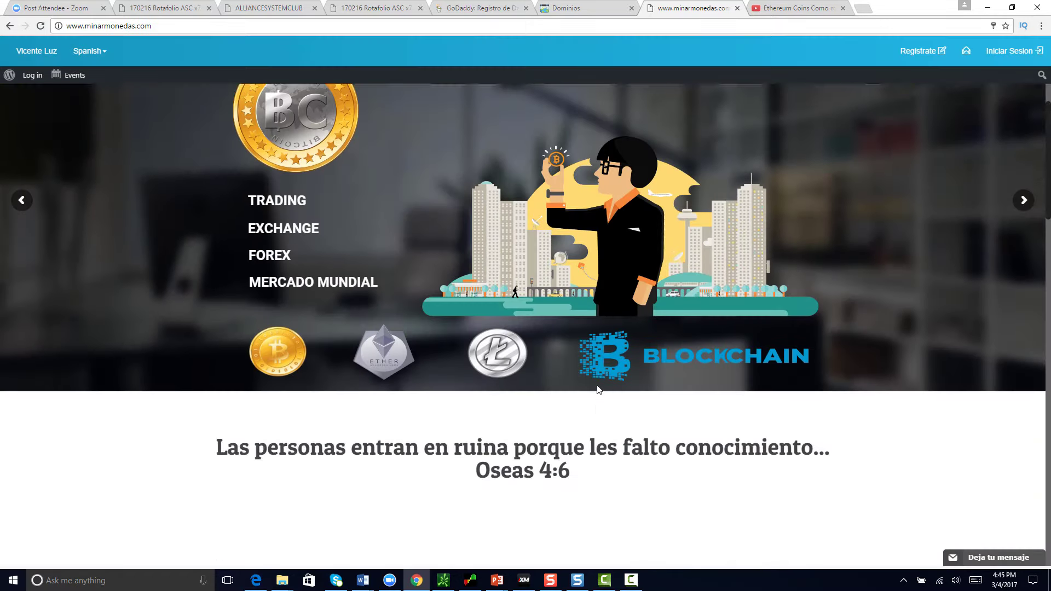
scroll(609, 356, up, 9)
scroll(609, 356, up, 1)
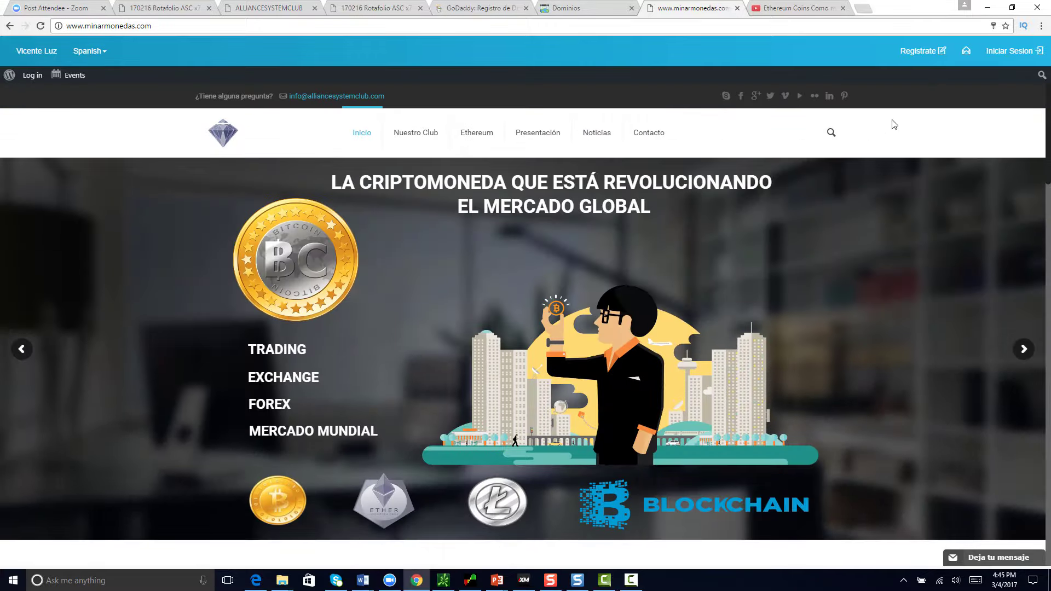
click(933, 55)
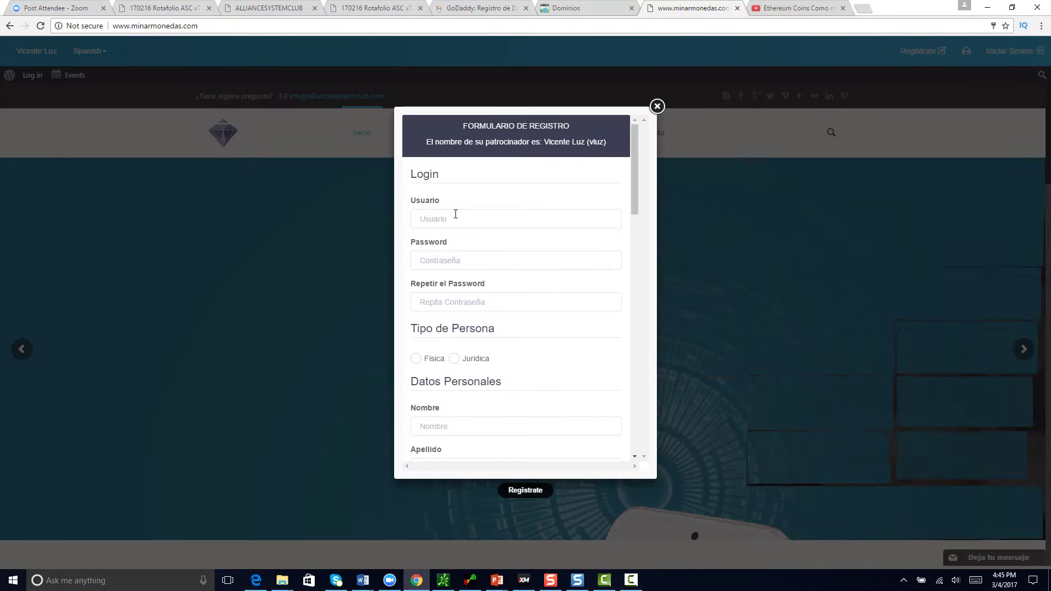
Step: Enter a username in Usuario, then a password and its confirmation
click(451, 217)
text(c)
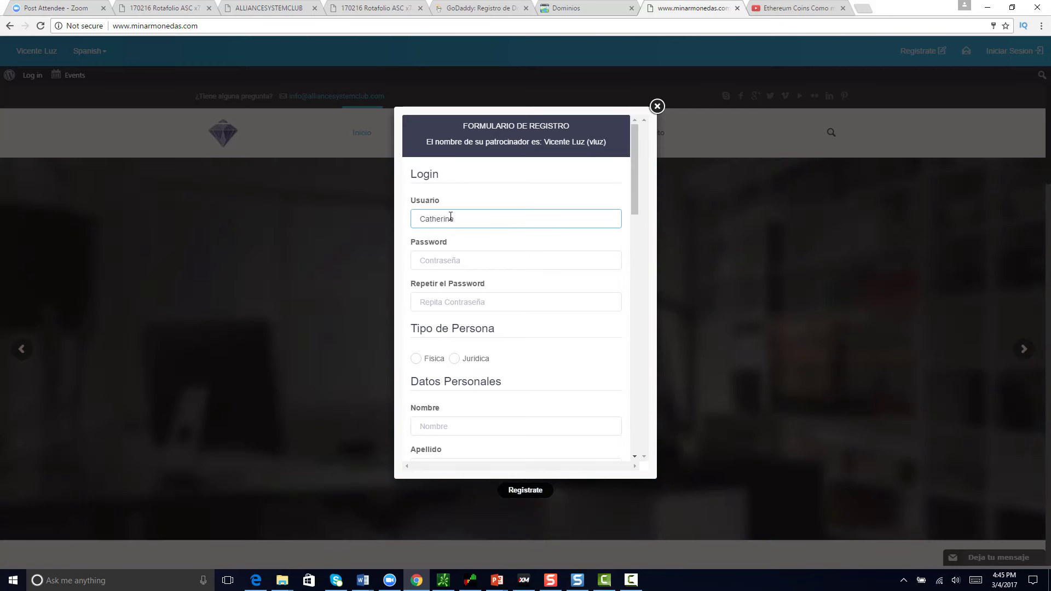
key(BackSpace)
key(BackSpace)
key(BackSpace)
key(BackSpace)
key(BackSpace)
key(BackSpace)
key(BackSpace)
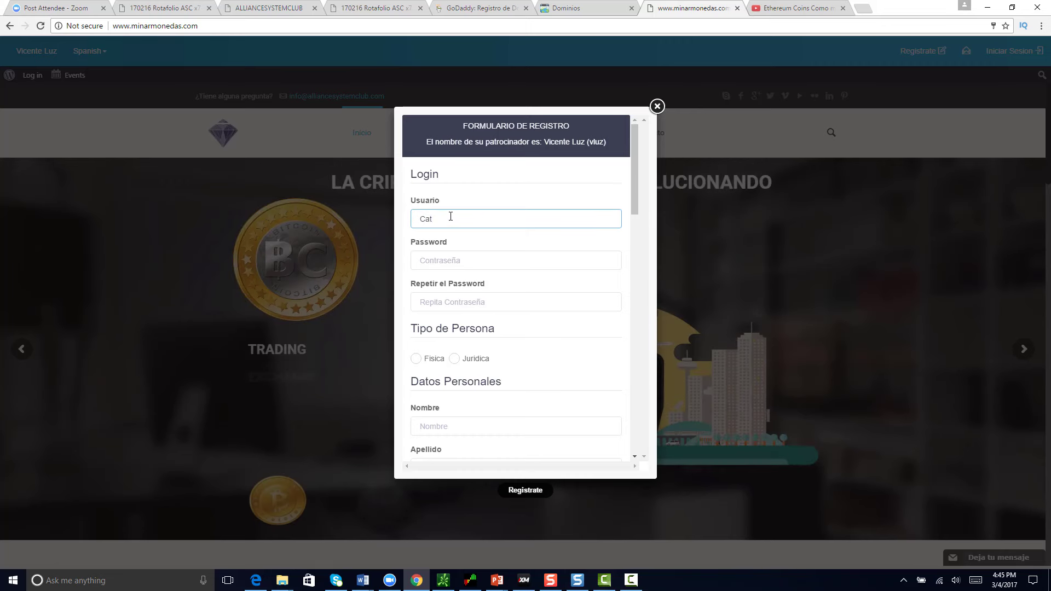
key(Tab)
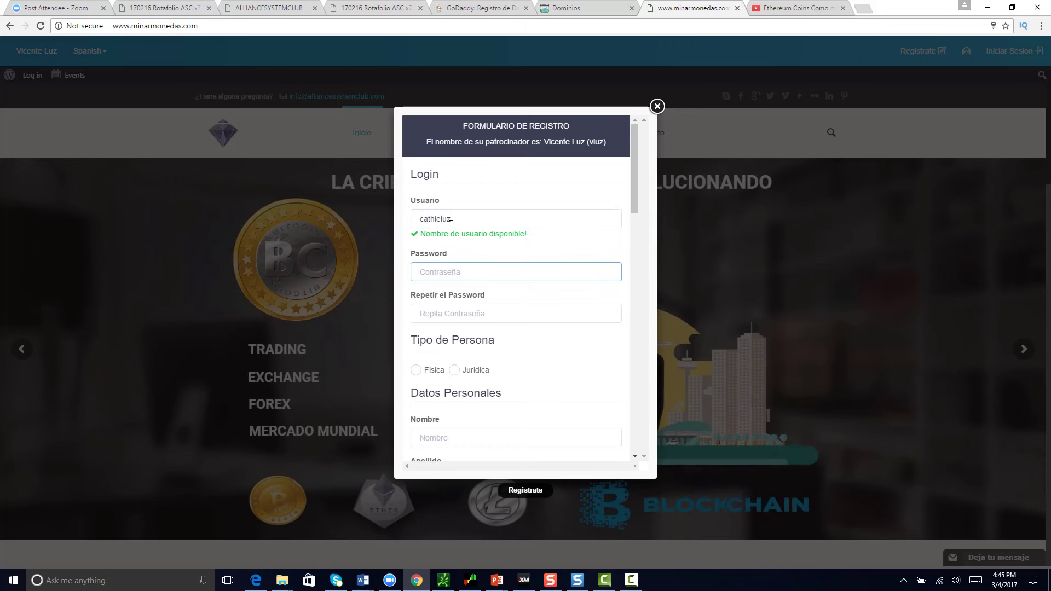
text(••••••••••)
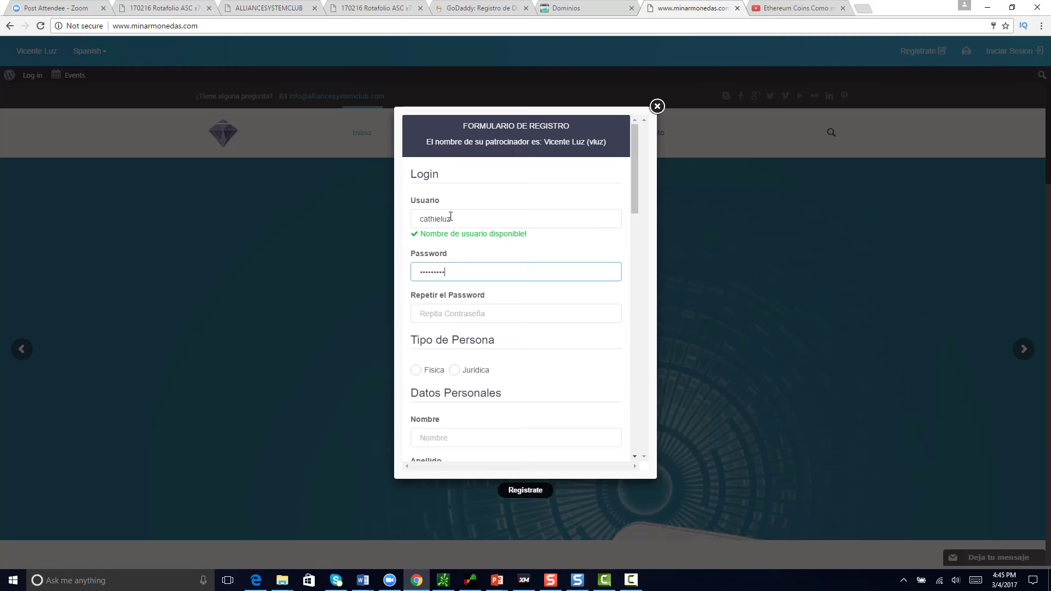
key(Tab)
text(••)
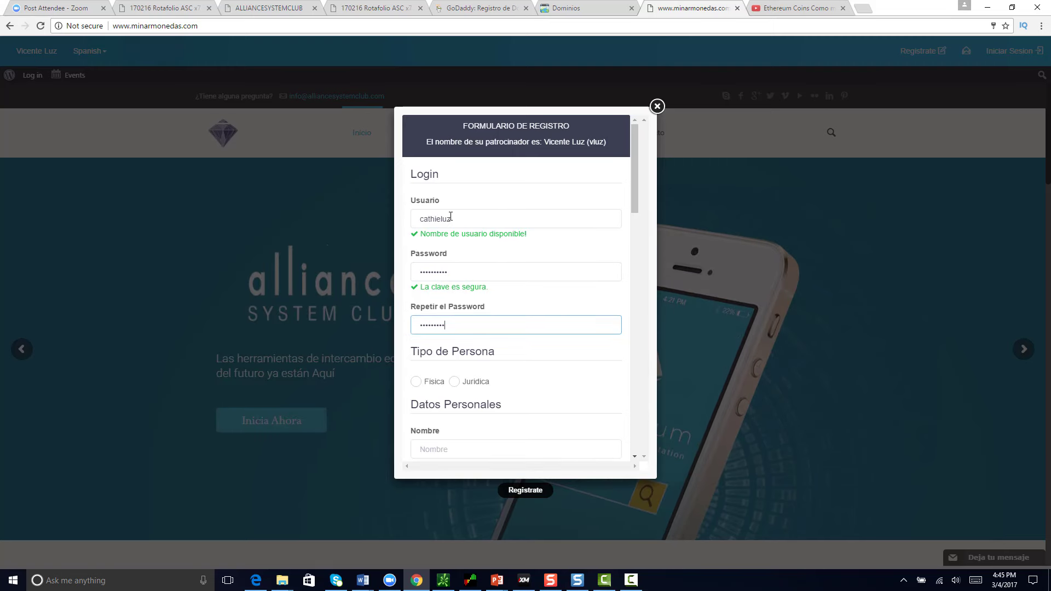
scroll(463, 280, down, 2)
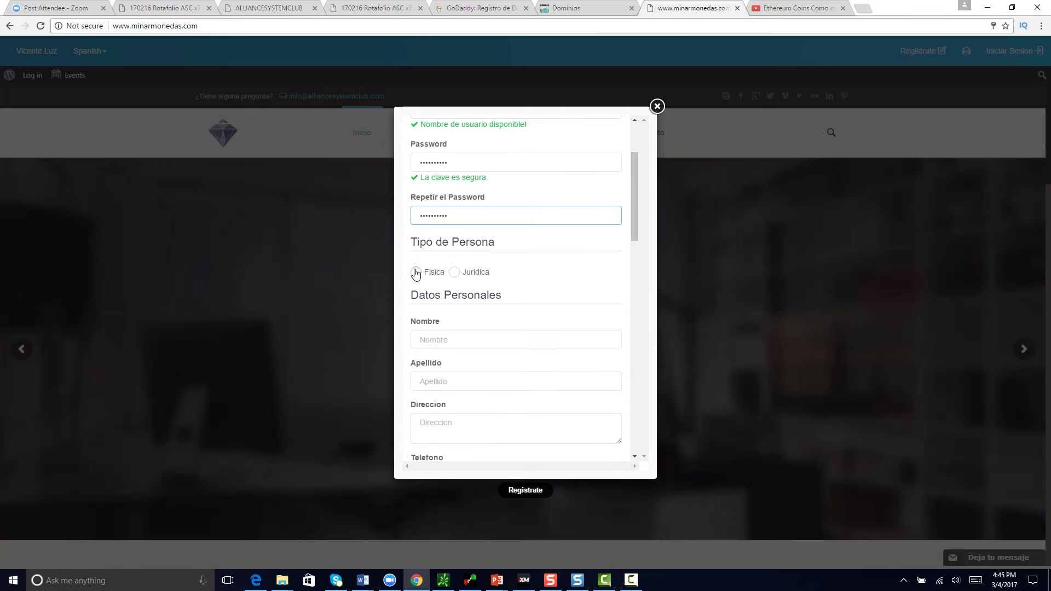
Step: Choose Fisica as the person type and retype the password confirmation
click(417, 274)
click(418, 283)
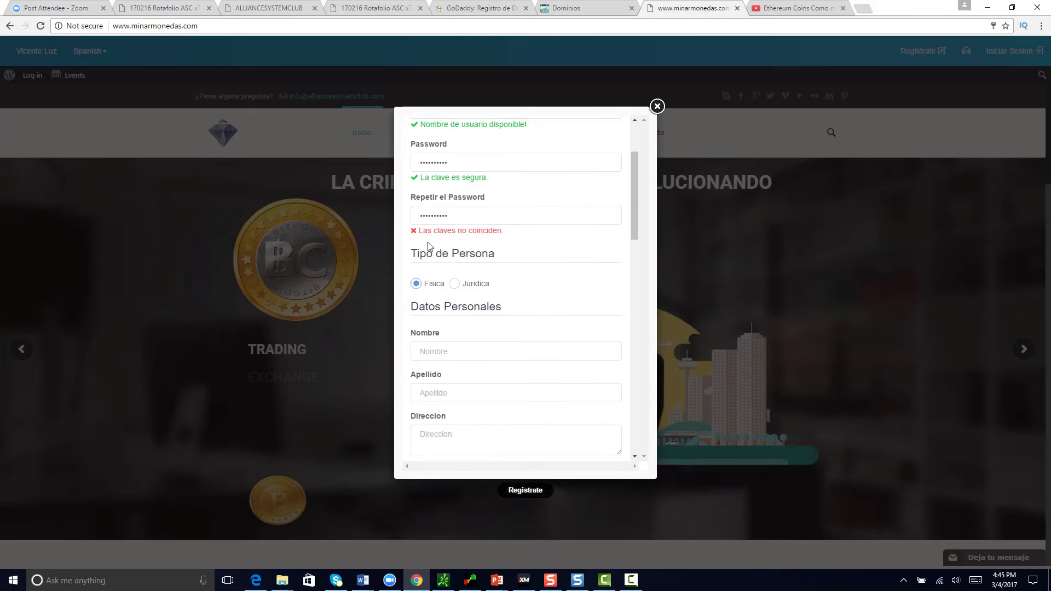
drag(452, 216, 409, 220)
text(•)
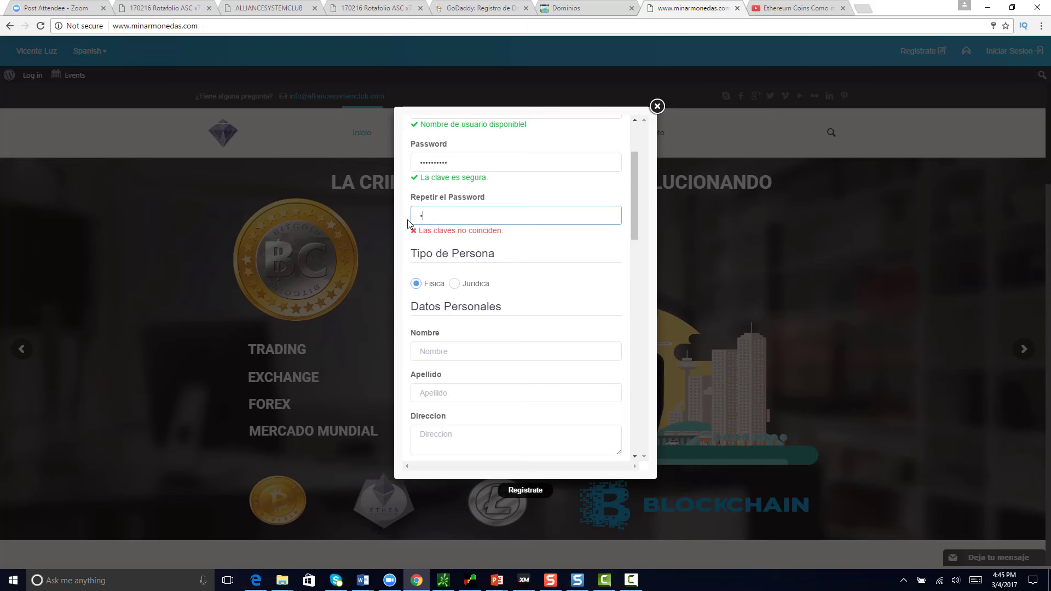
text(•••••••••)
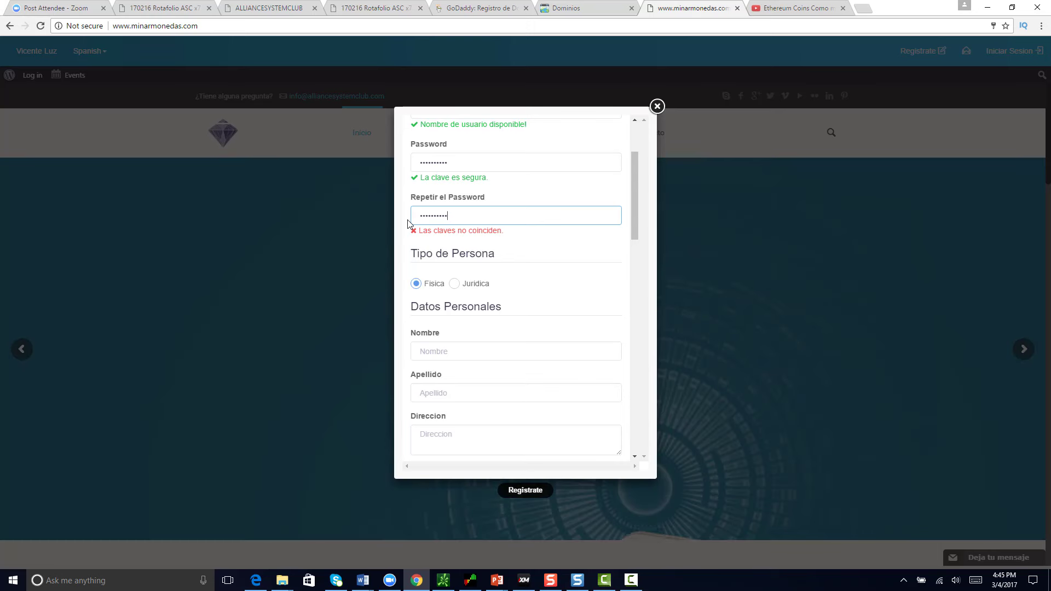
click(406, 250)
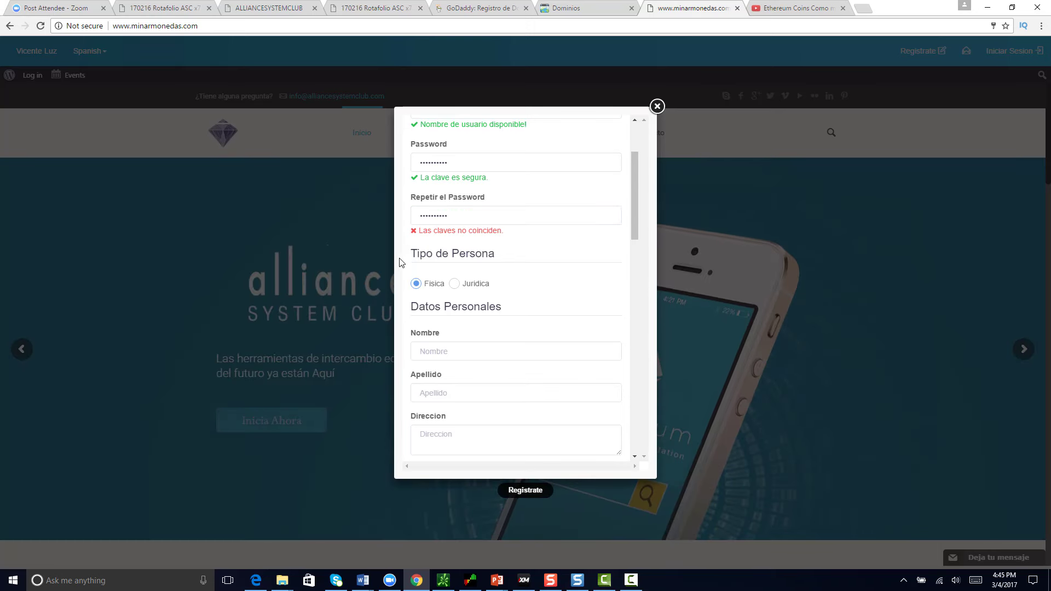
Step: Replace the password and re-enter a matching confirmation
double_click(462, 166)
key(BackSpace)
text(•••••)
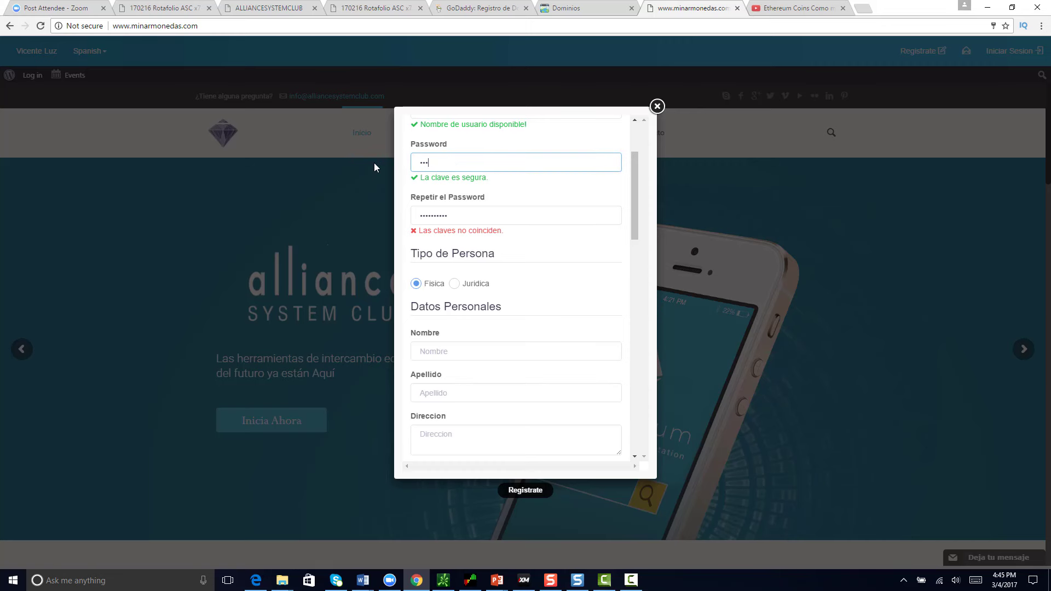
text(•••••)
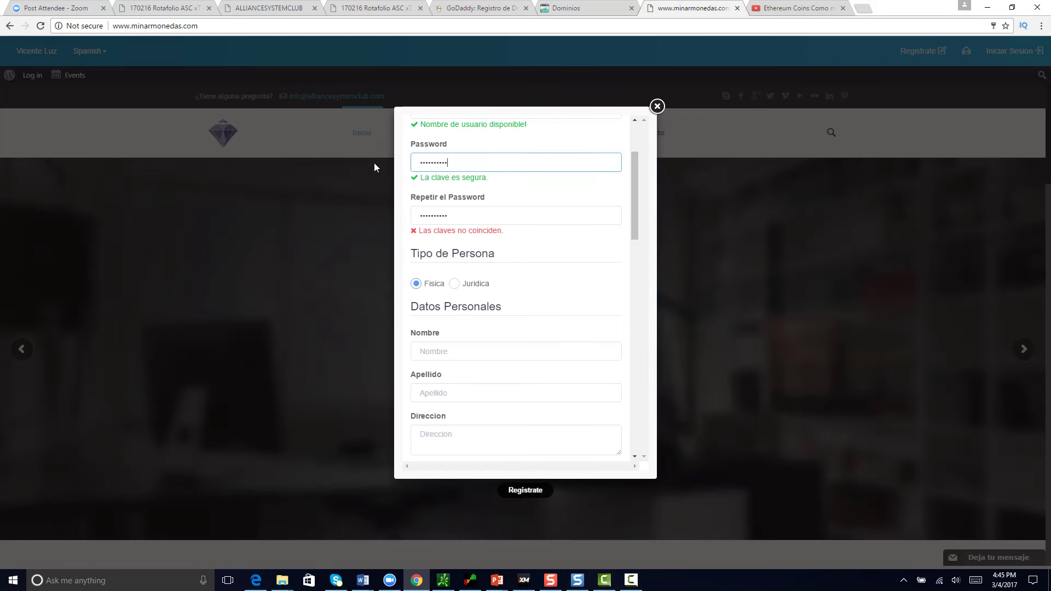
drag(457, 215, 399, 217)
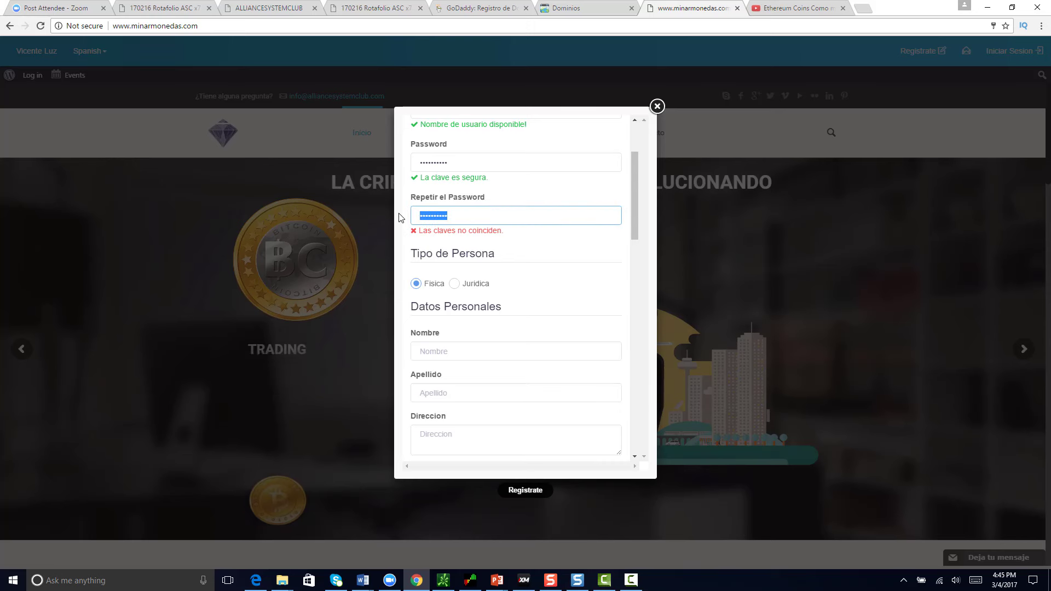
key(BackSpace)
text(•••••••)
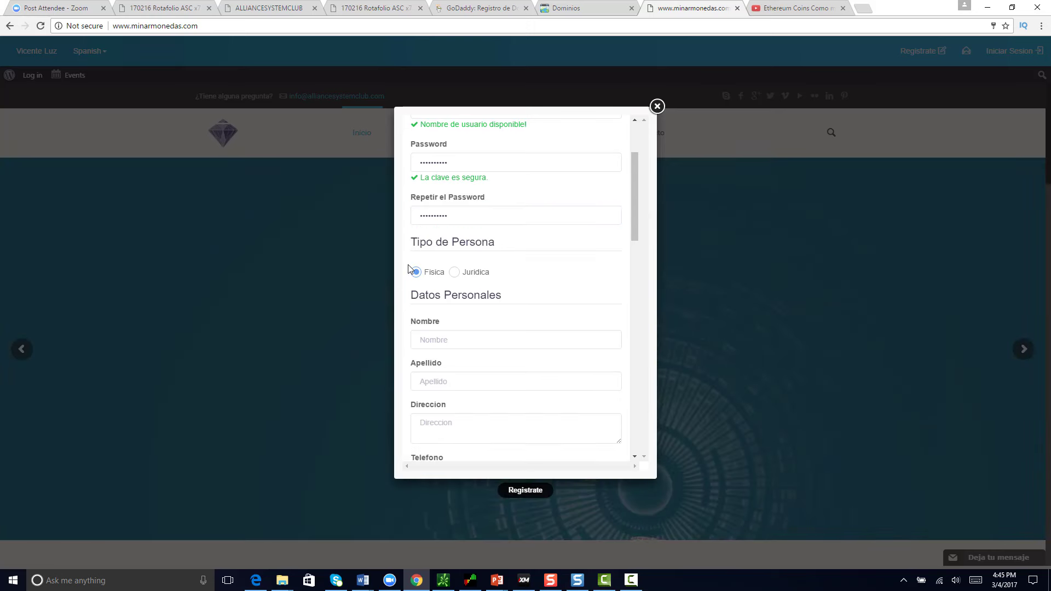
Step: Enter the first name and fill the address from a saved suggestion
click(434, 335)
scroll(435, 290, down, 2)
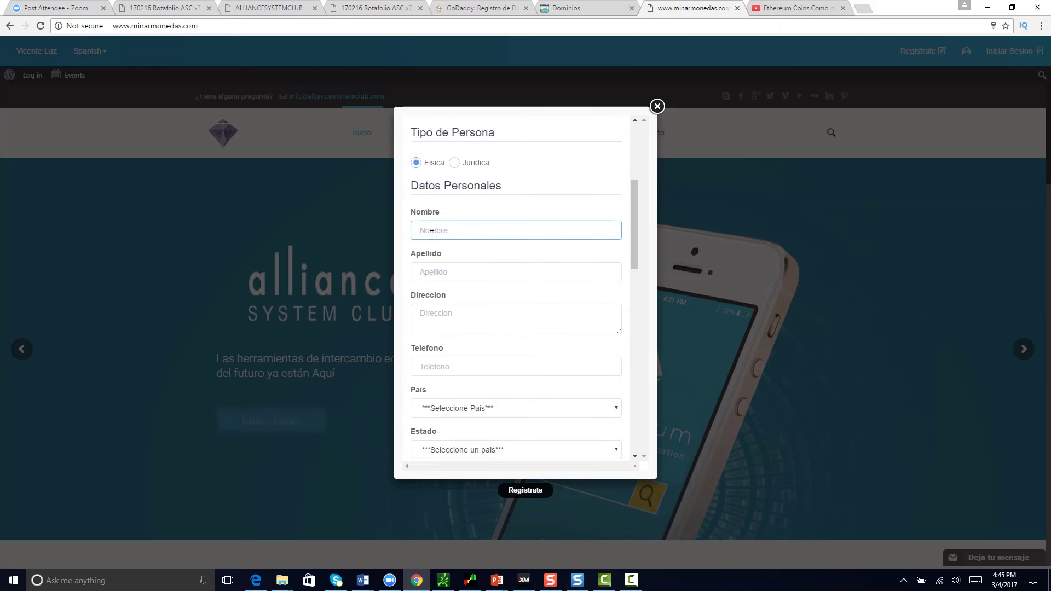
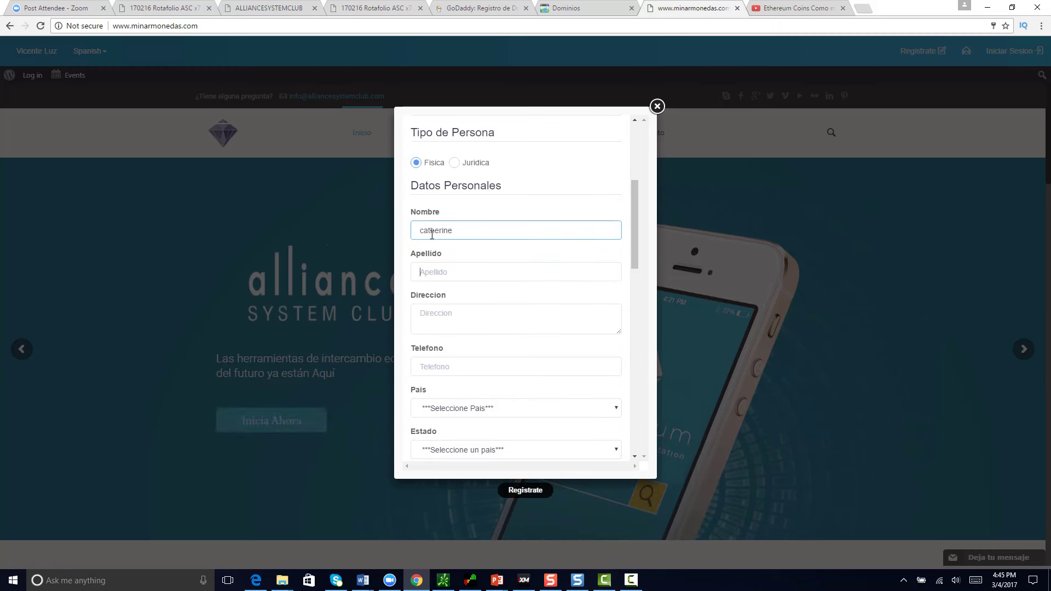
key(Tab)
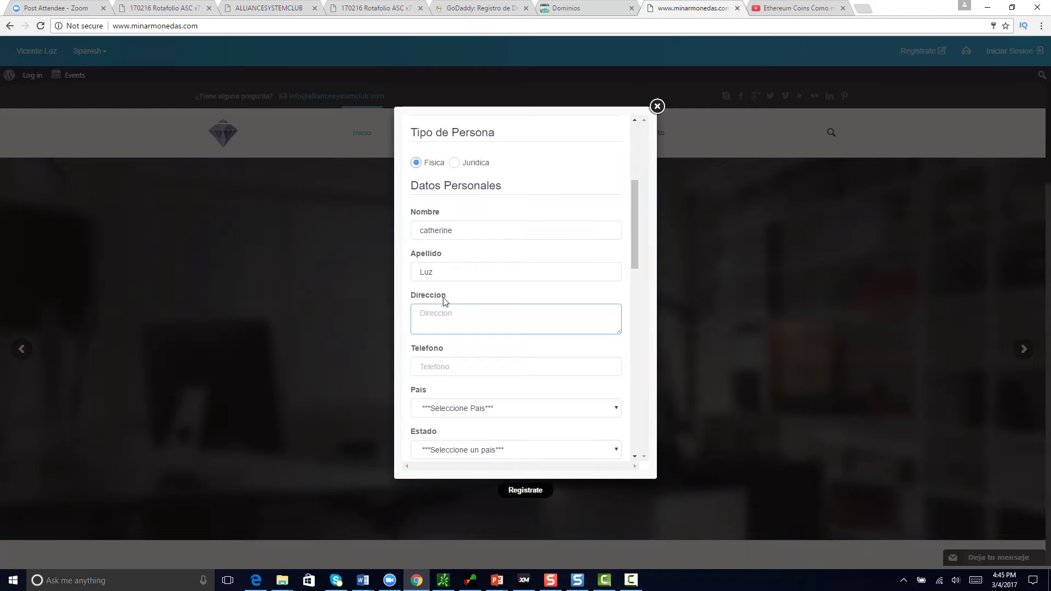
text(1)
key(Down)
key(Return)
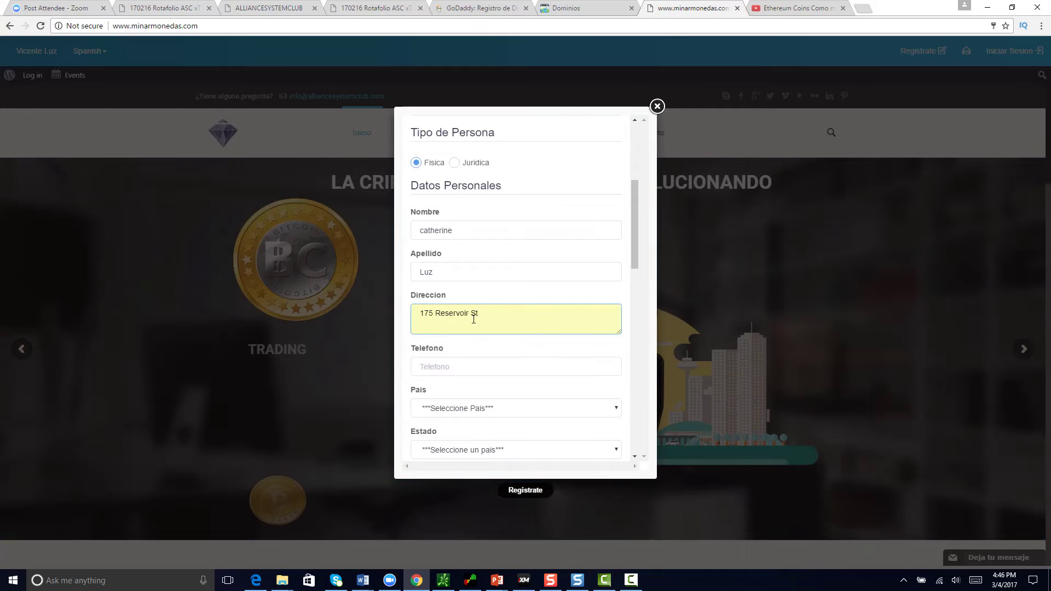
text(v)
scroll(477, 313, down, 3)
Step: Set the Pais dropdown to Estados Unidos
click(452, 248)
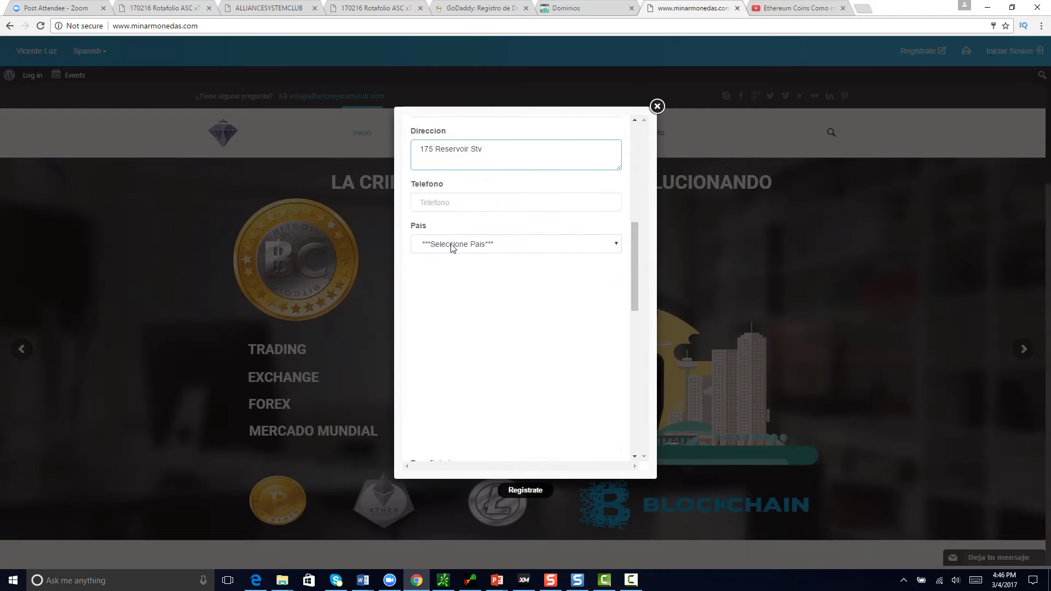
scroll(465, 310, down, 7)
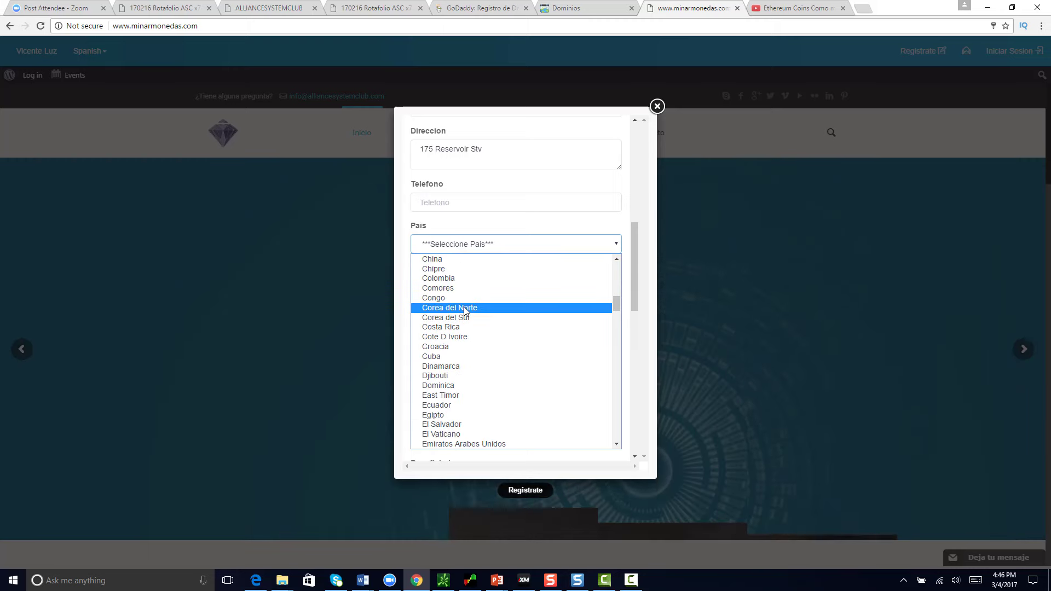
scroll(465, 310, down, 12)
scroll(464, 310, up, 4)
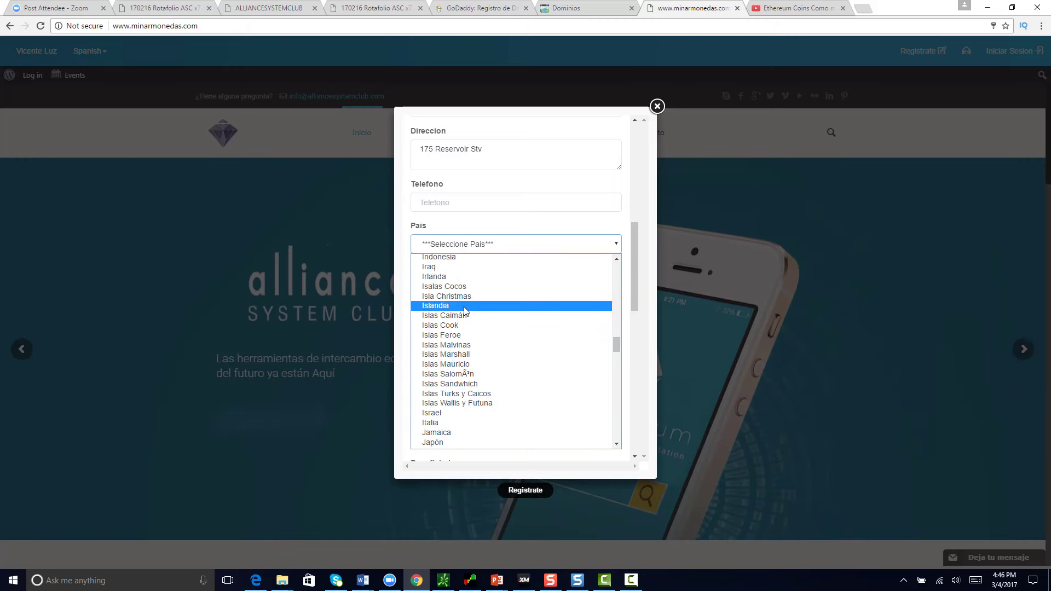
scroll(464, 310, up, 2)
scroll(465, 311, down, 10)
scroll(465, 310, up, 4)
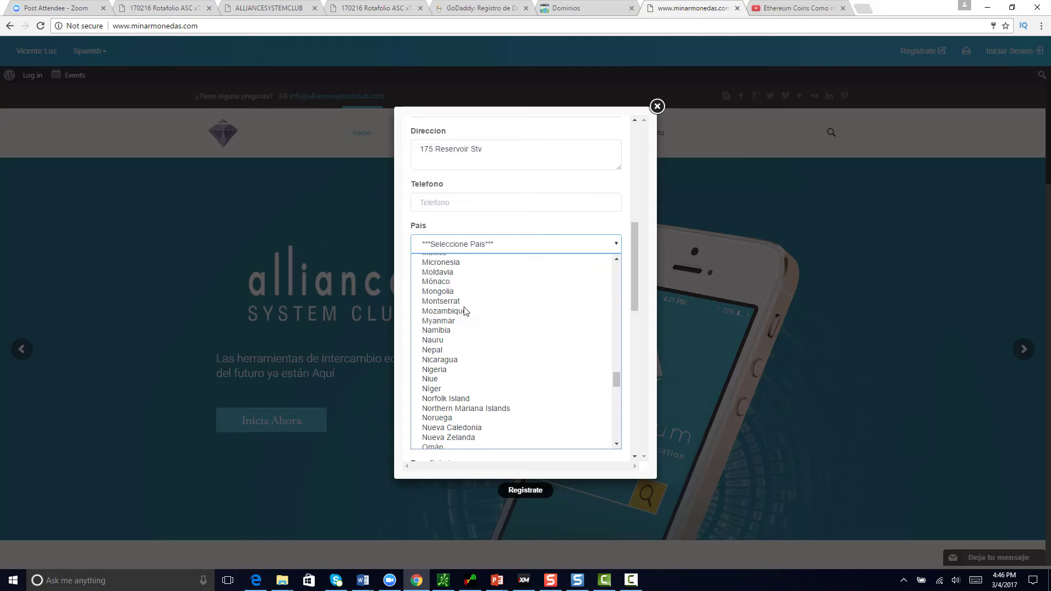
scroll(465, 311, up, 12)
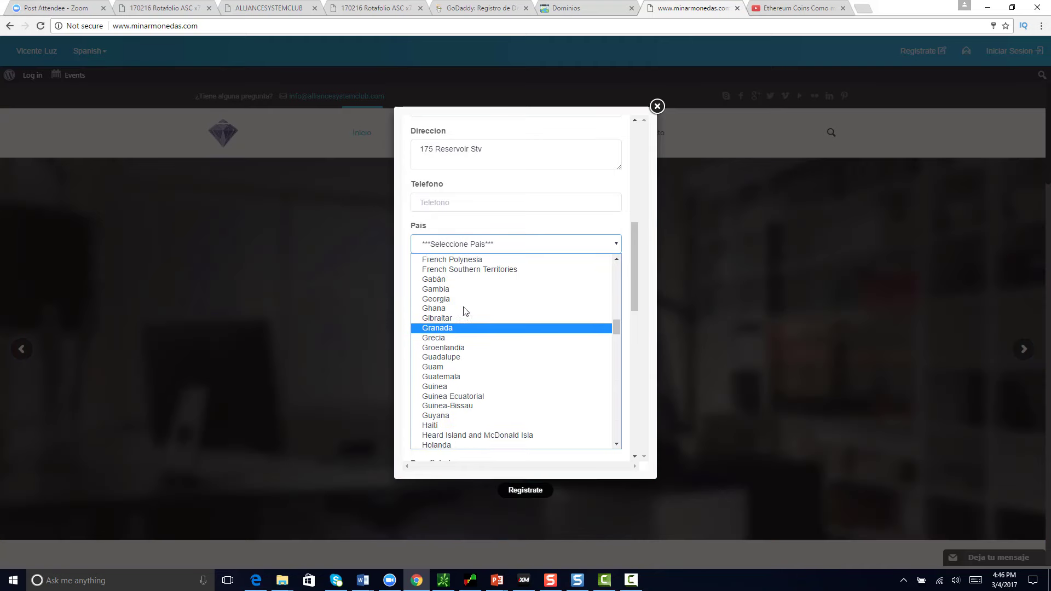
scroll(464, 311, down, 4)
scroll(464, 311, up, 7)
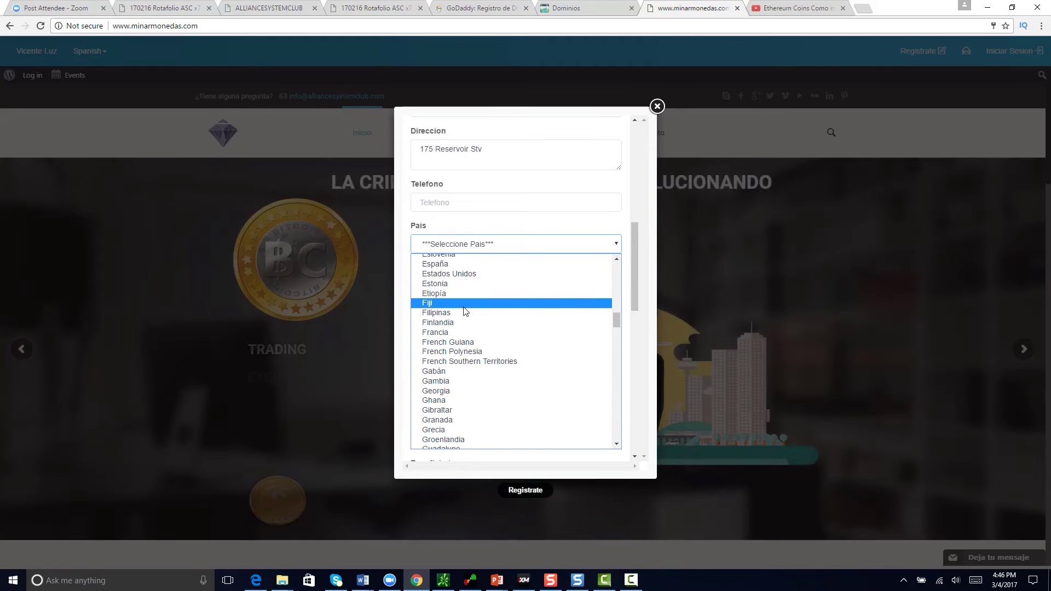
scroll(460, 333, up, 4)
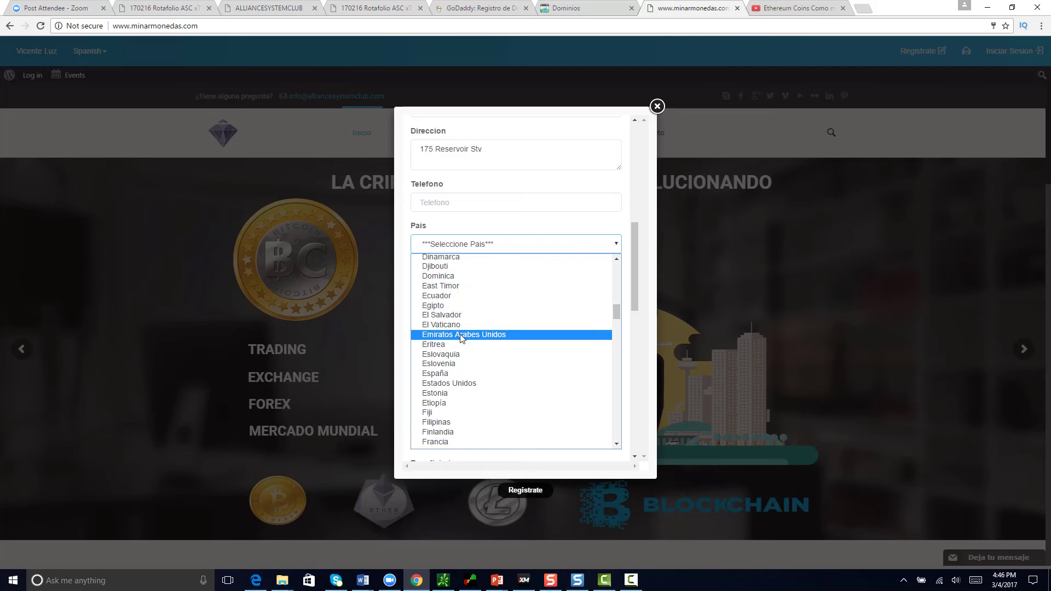
click(477, 387)
Step: Open the Estado dropdown and scroll its list of states
click(441, 289)
scroll(450, 303, down, 3)
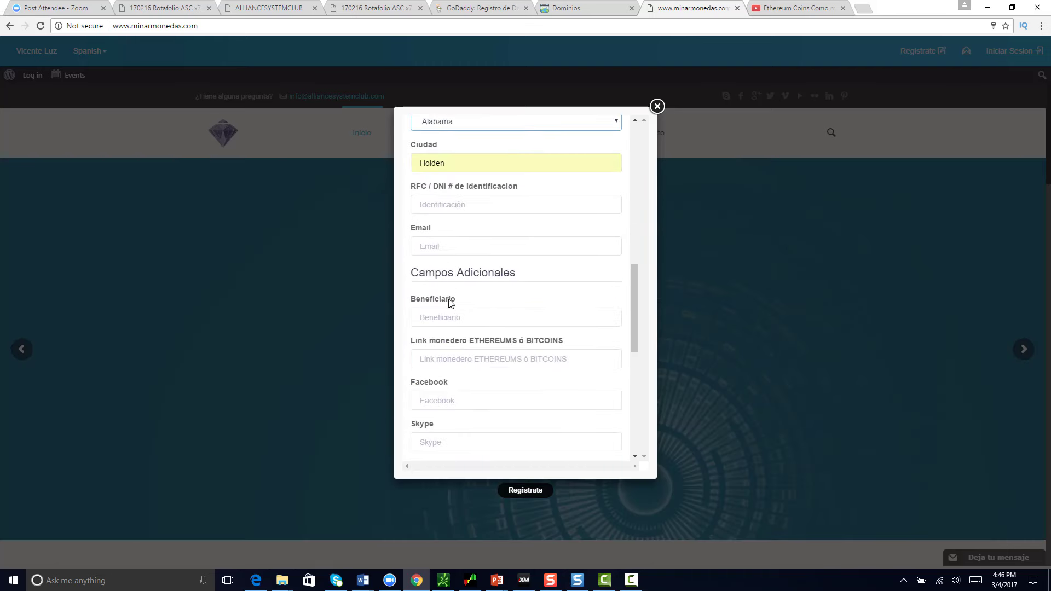
scroll(448, 257, up, 1)
click(455, 176)
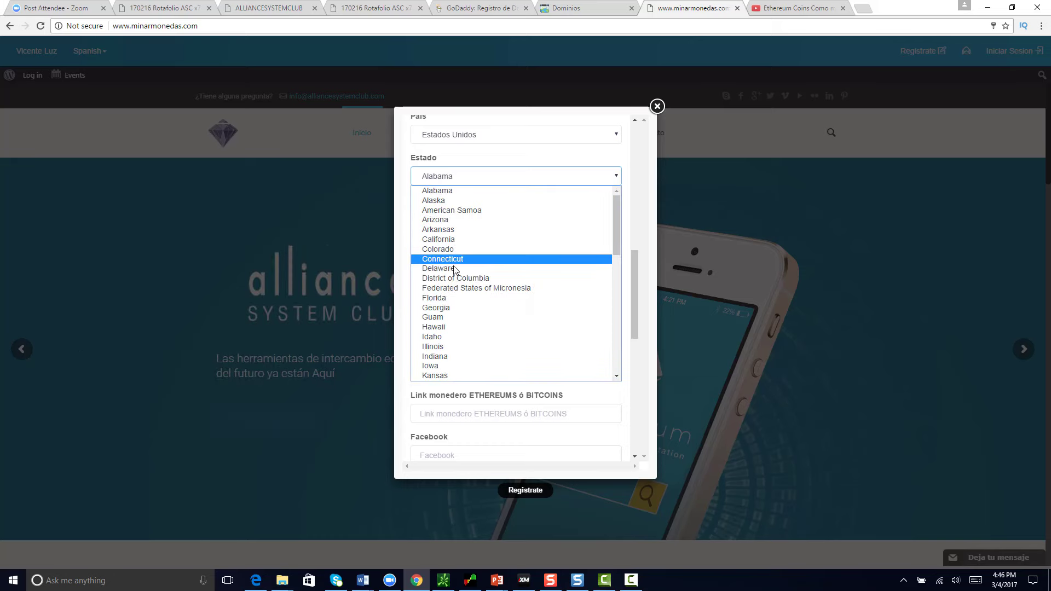
scroll(454, 268, down, 5)
Step: Choose Massachusetts as the state and dismiss the city autofill suggestions
click(446, 224)
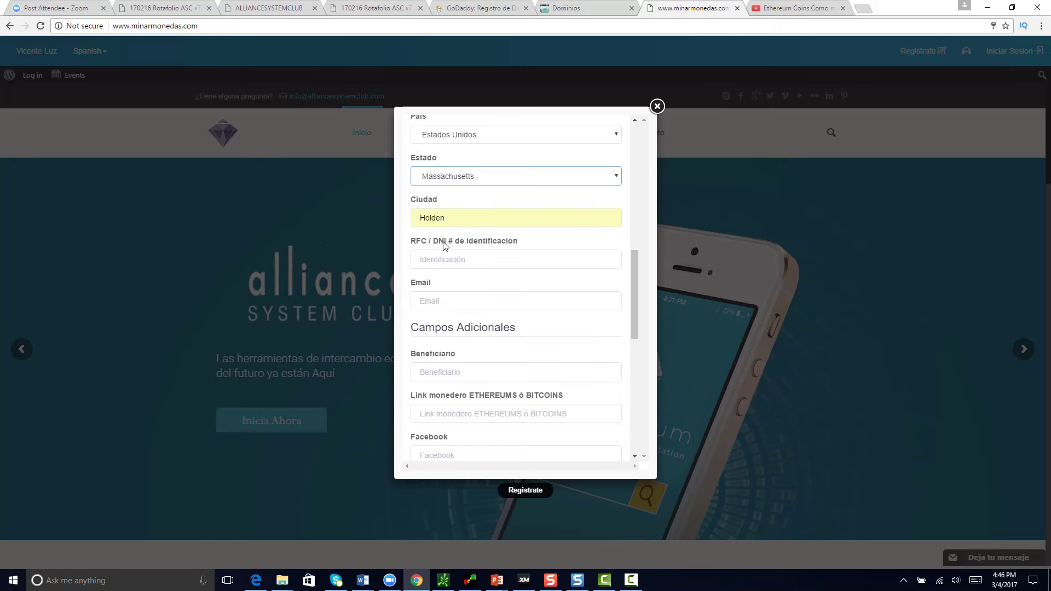
click(454, 219)
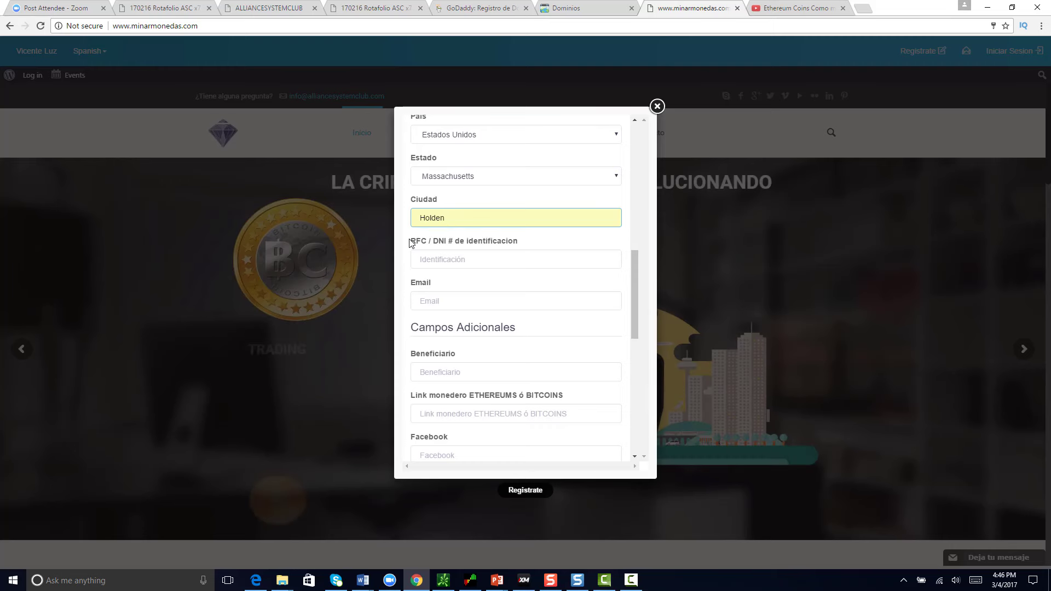
click(400, 266)
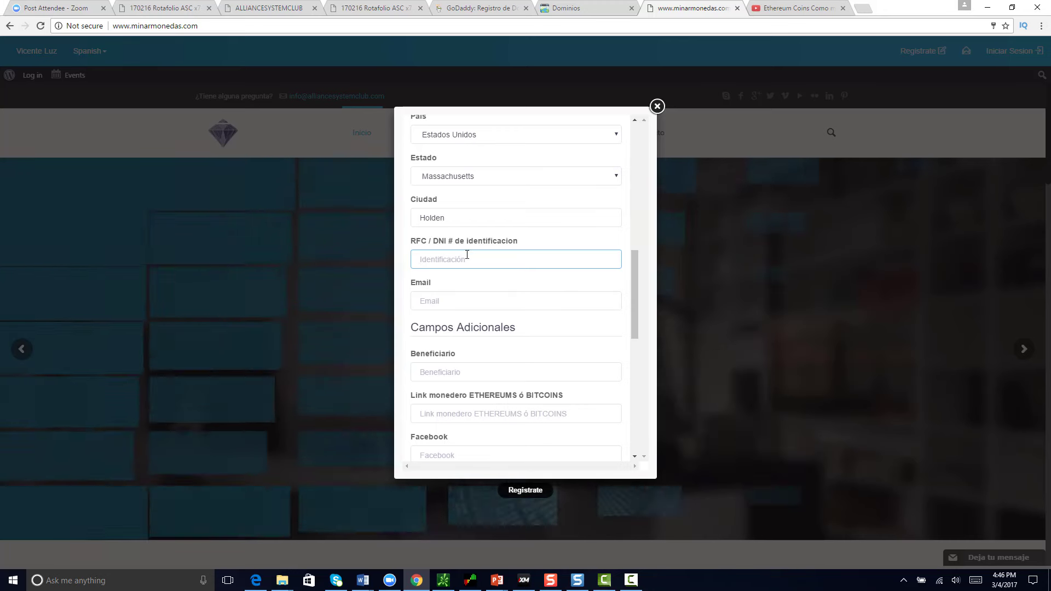
click(446, 301)
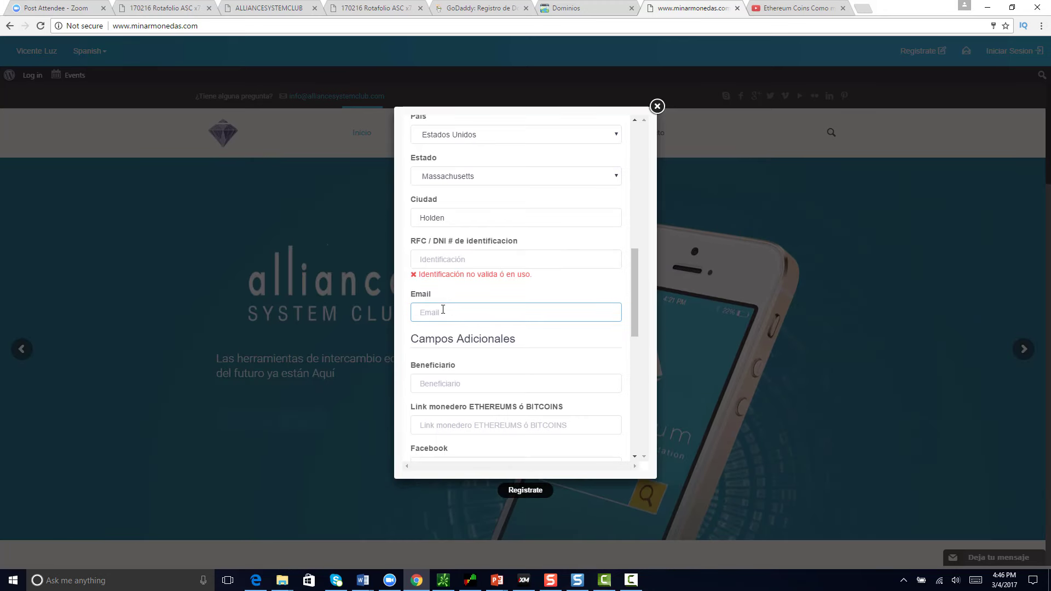
Step: Enter the identification number in RFC / DNI so it validates as correct
click(441, 262)
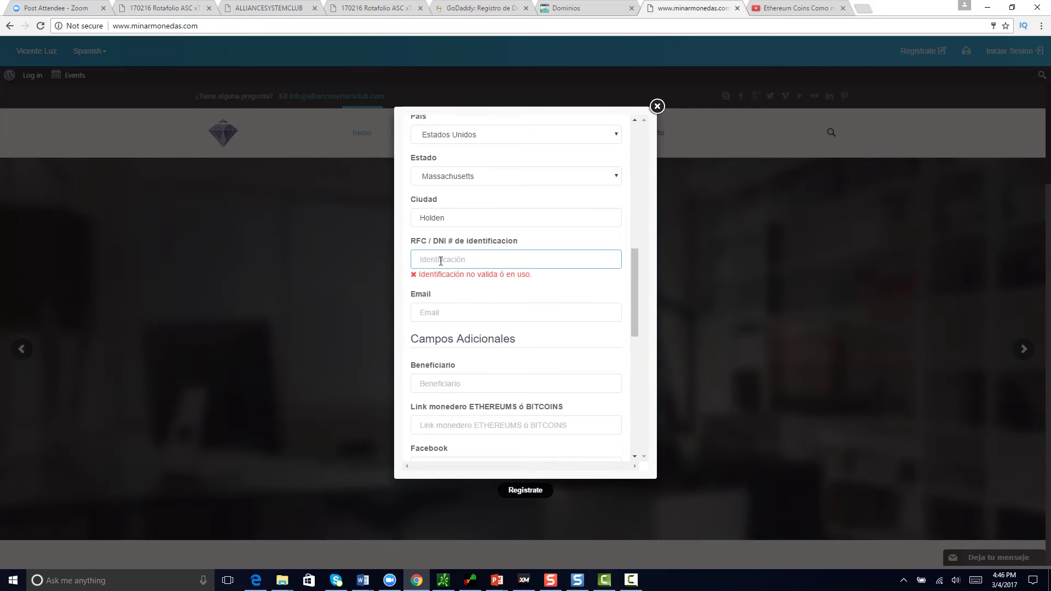
text(5)
key(BackSpace)
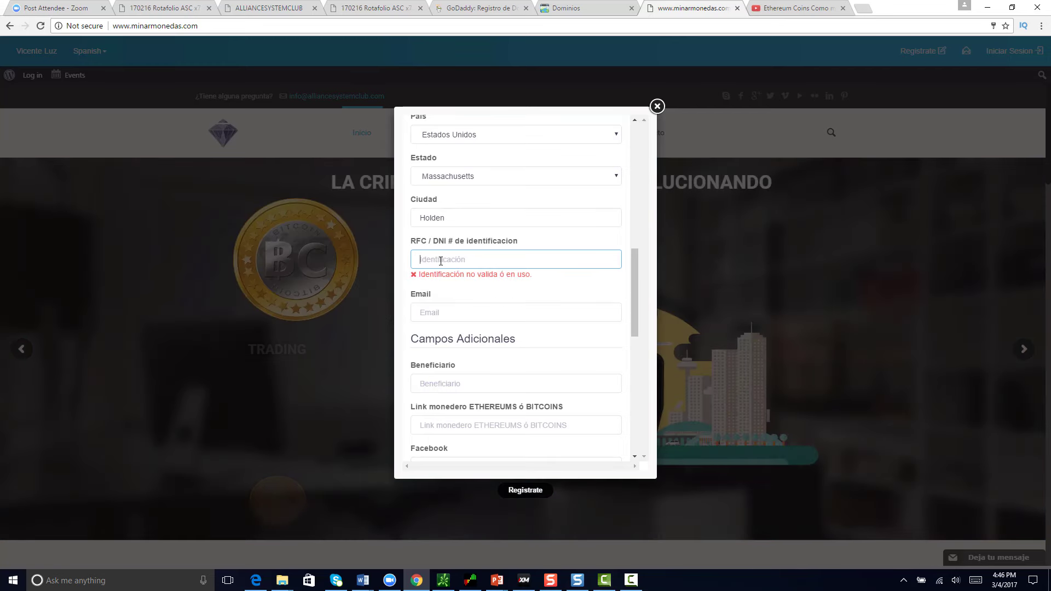
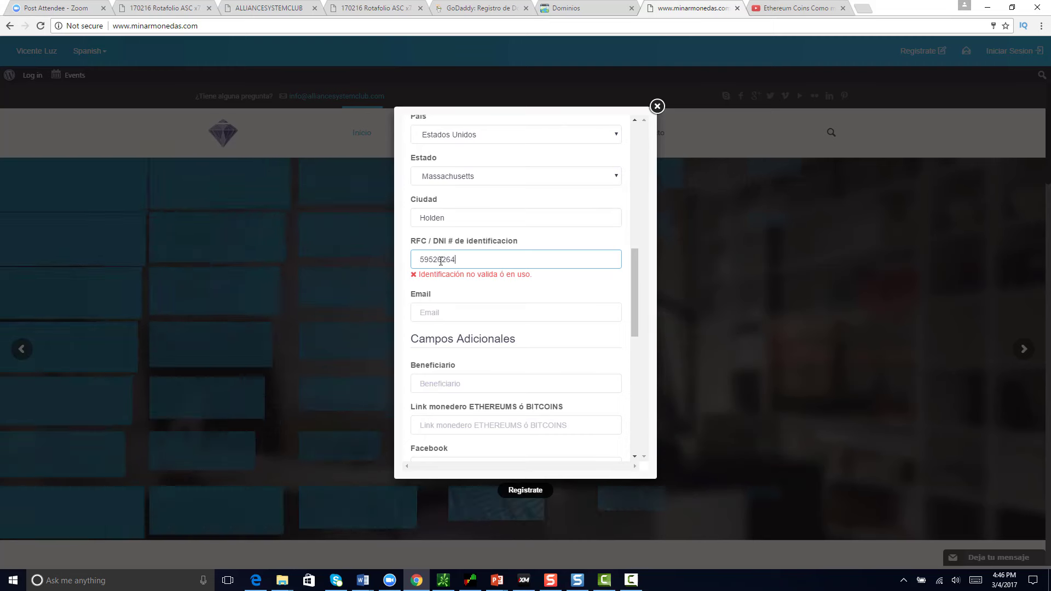
text(1)
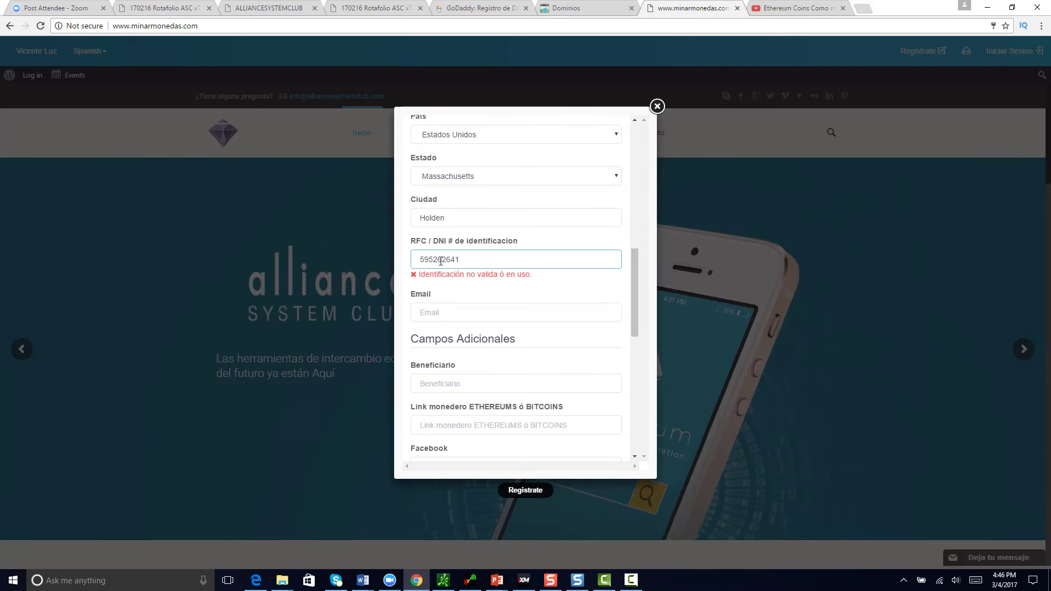
key(BackSpace)
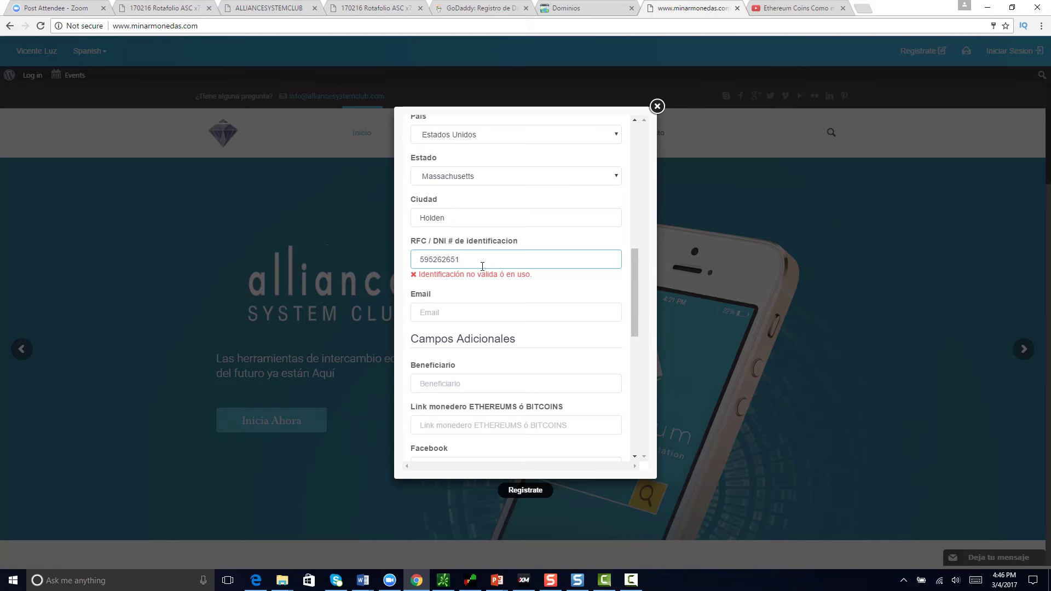
click(417, 291)
Step: Fill in the e-mail field using a saved suggested address
click(425, 316)
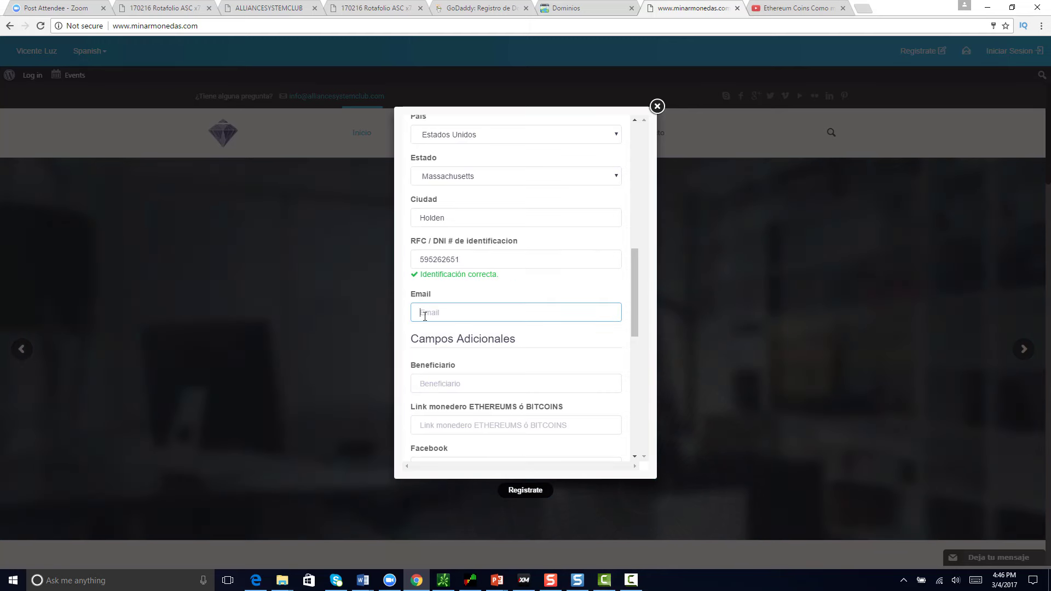
text(cathie)
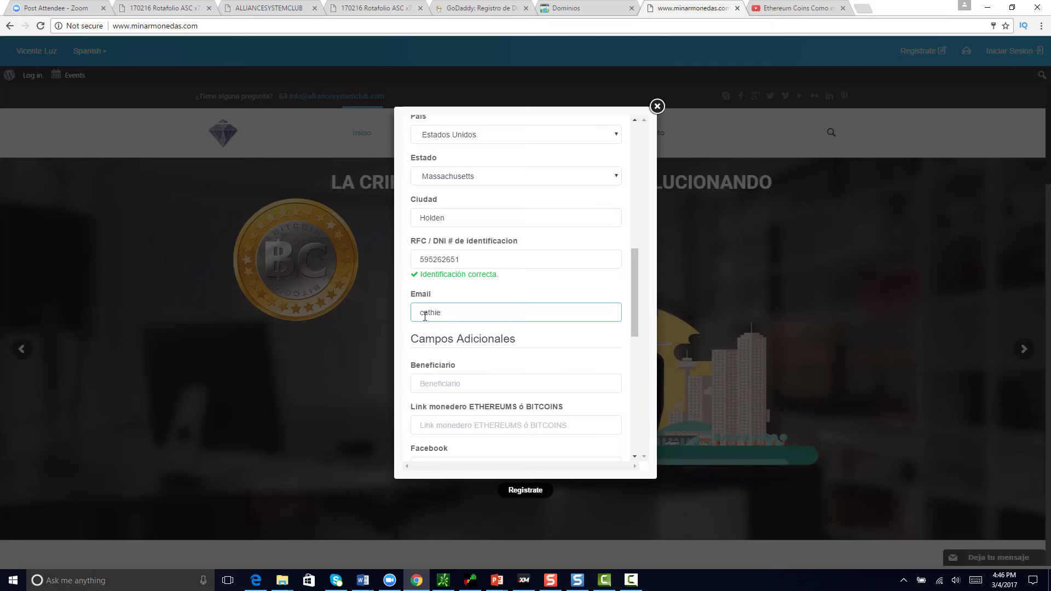
click(459, 266)
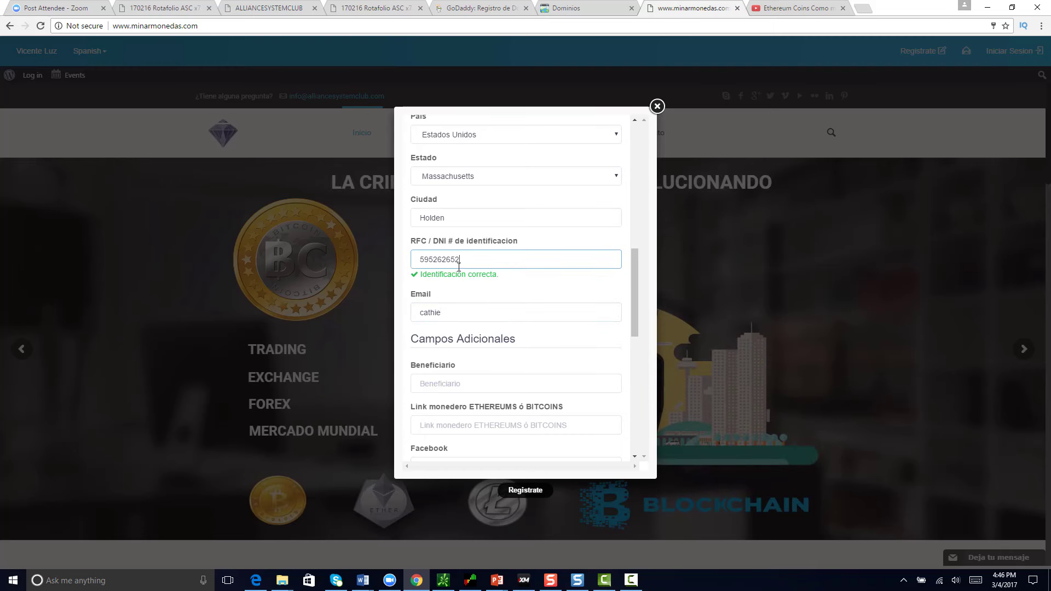
click(449, 312)
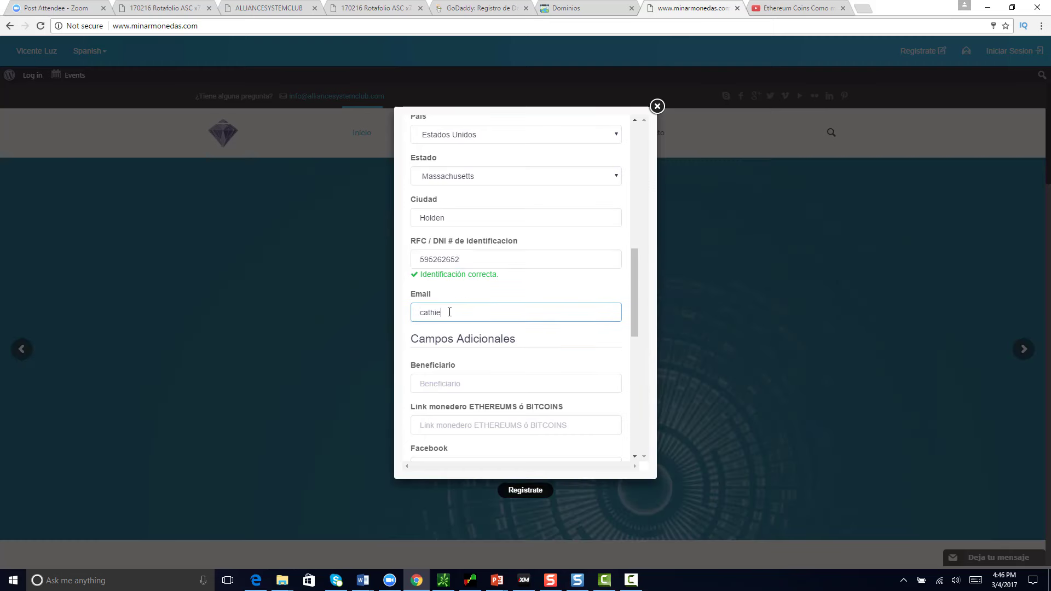
text(l)
key(BackSpace)
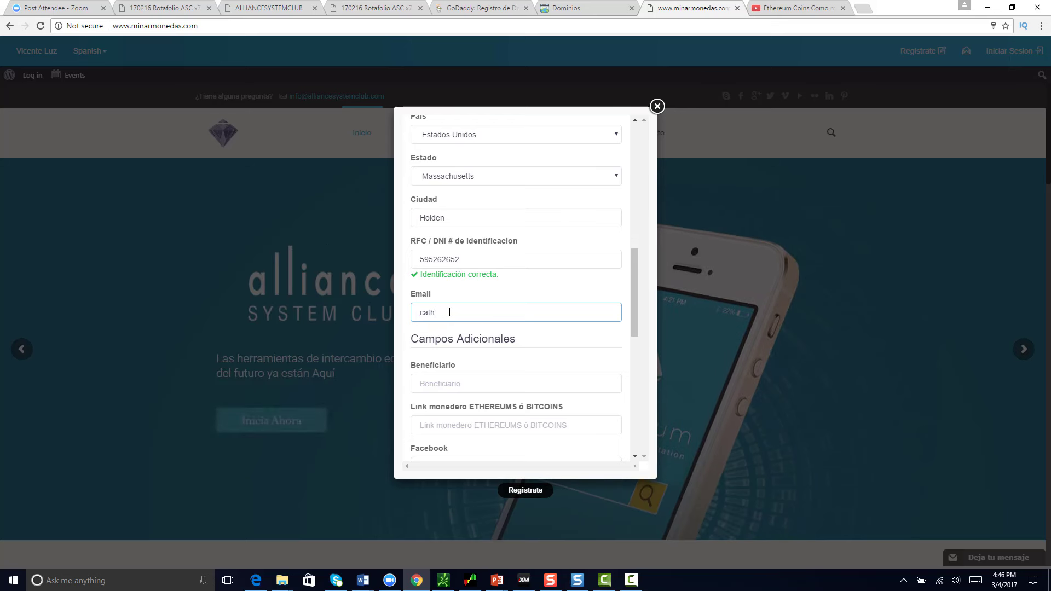
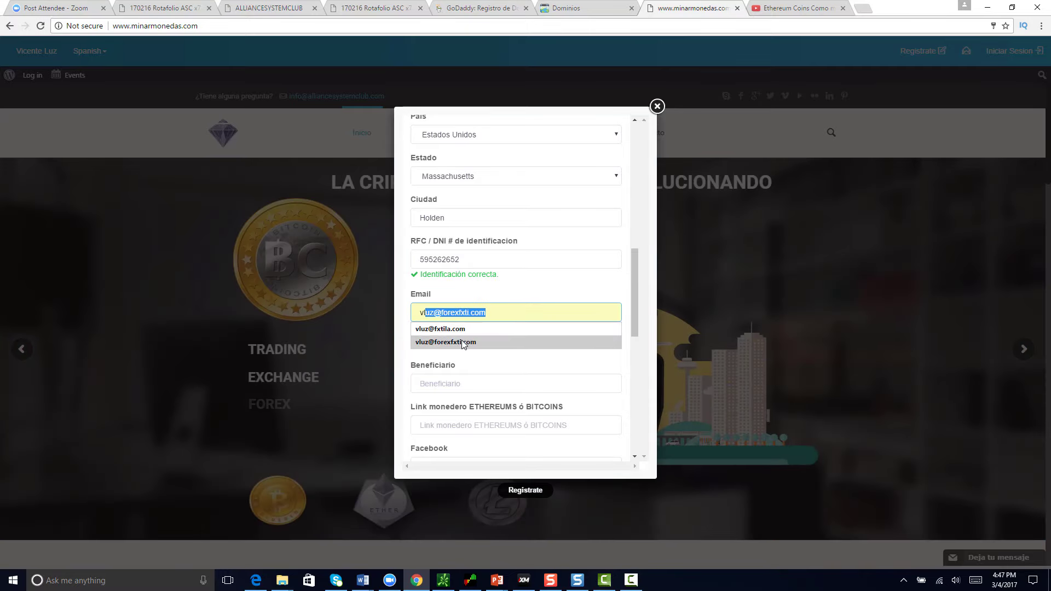
click(463, 344)
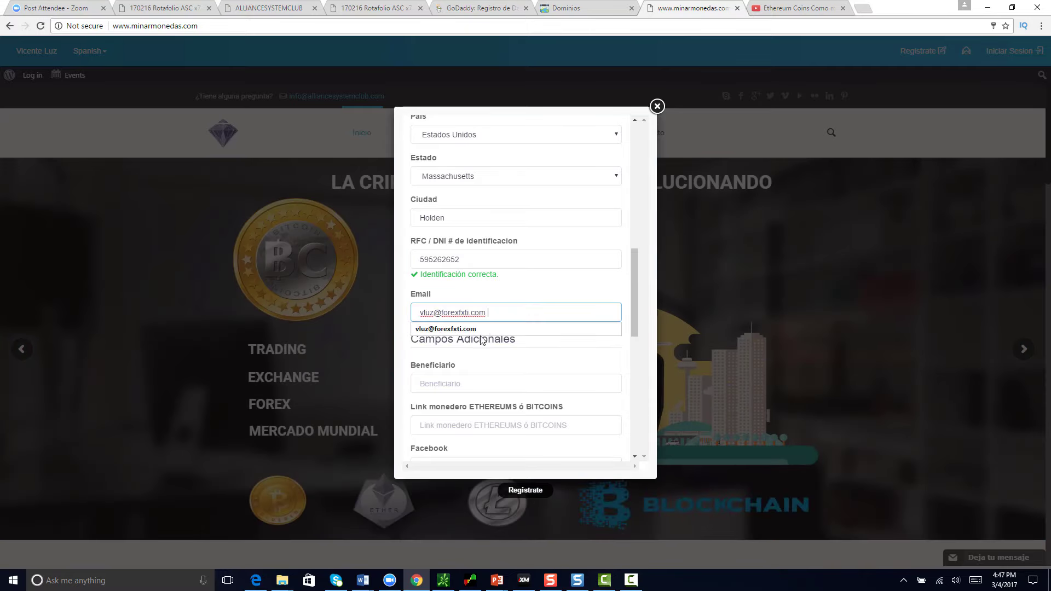
Step: Move on to the Beneficiario field and bring up the current tab's menu
key(Tab)
scroll(408, 352, down, 2)
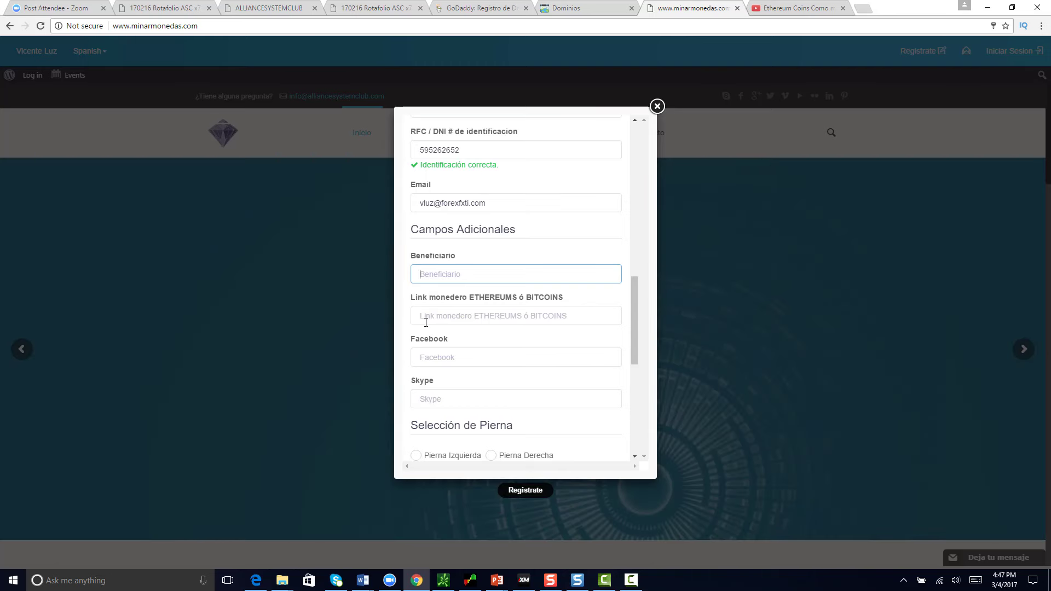
right_click(686, 9)
Step: Open a new tab and load blockchain.org
click(693, 21)
text(w)
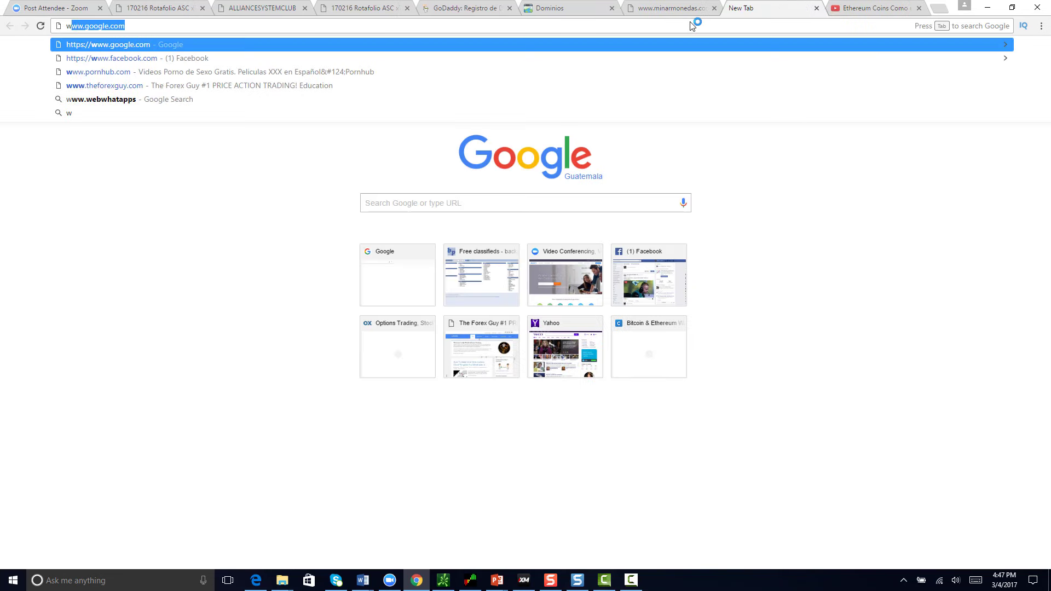
text(ww.blo)
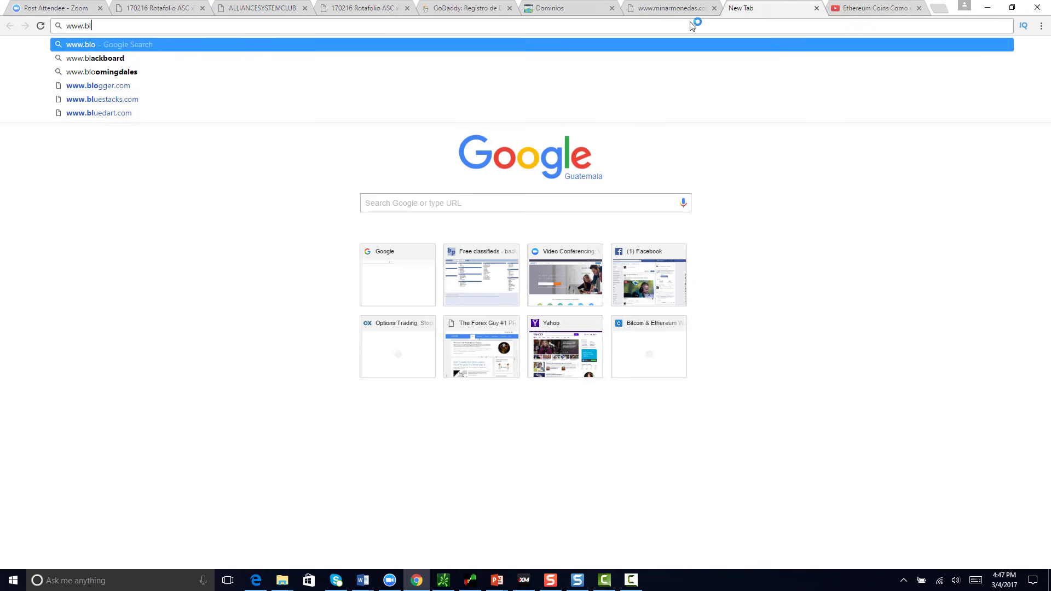
click(546, 202)
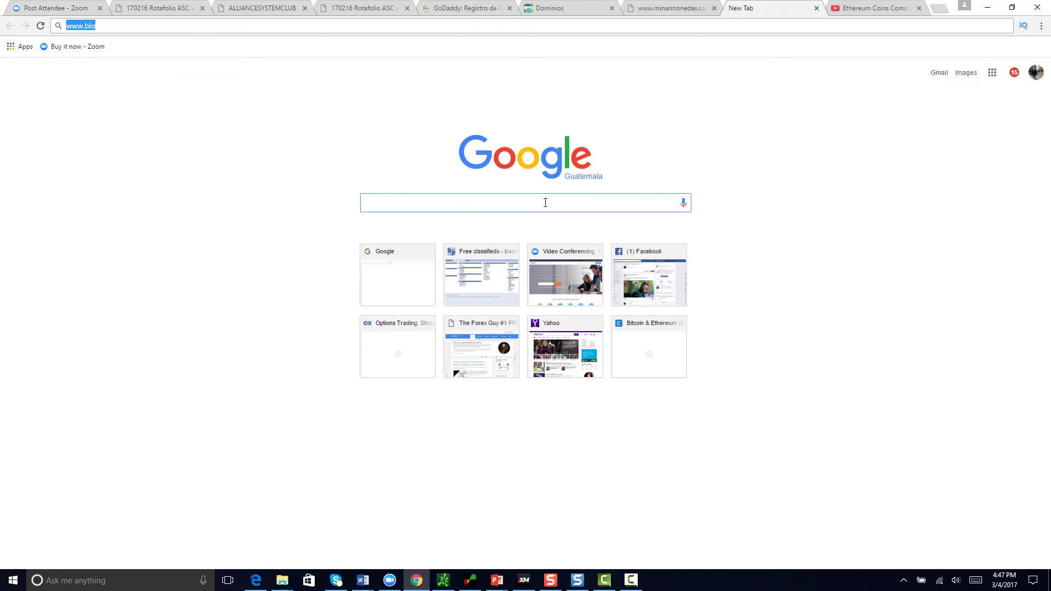
text(blo)
text(k)
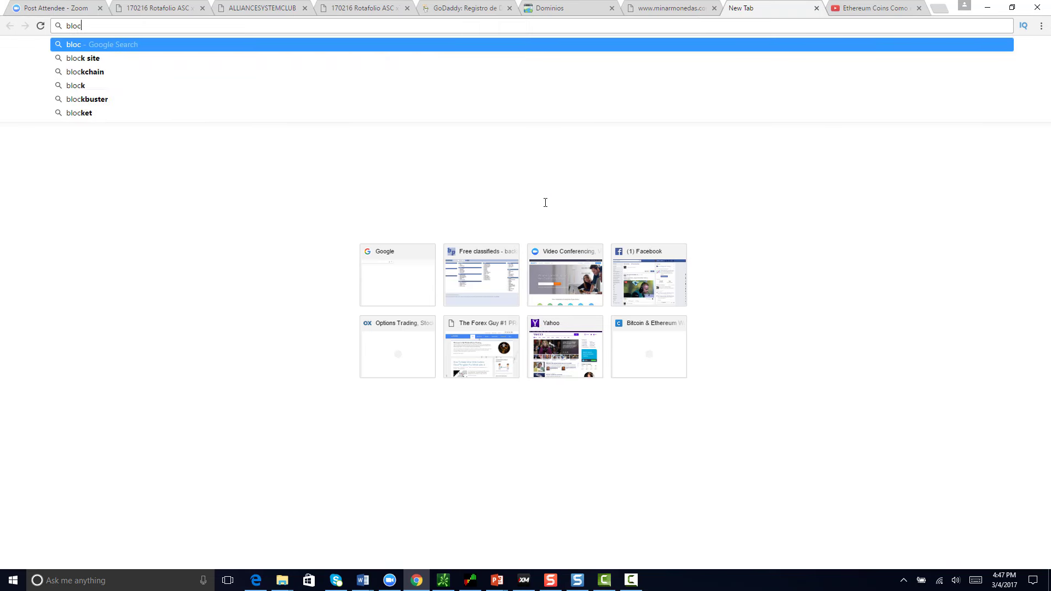
text(kchain.og)
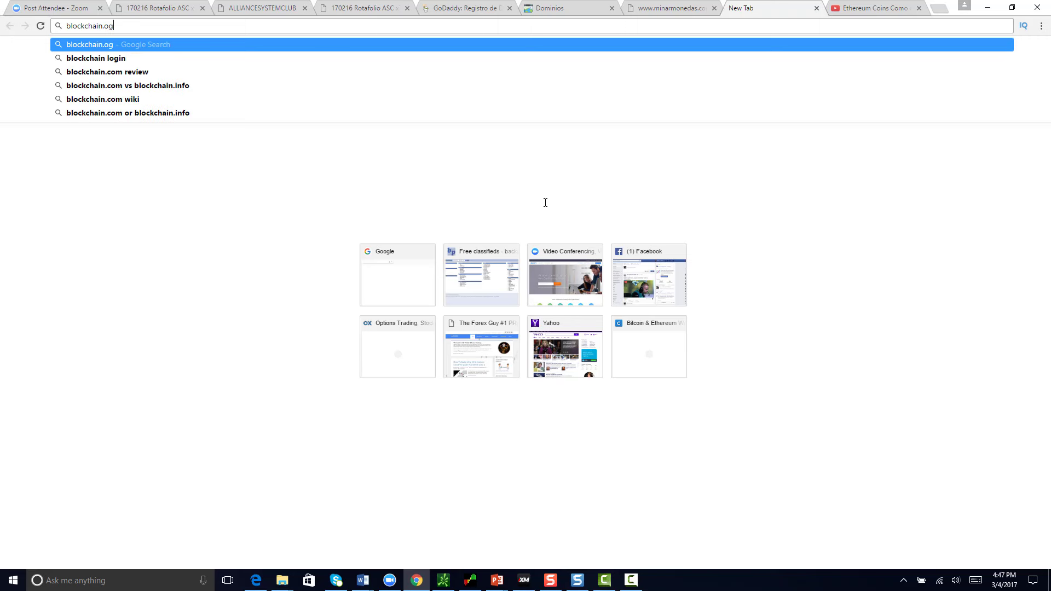
key(BackSpace)
text(rg)
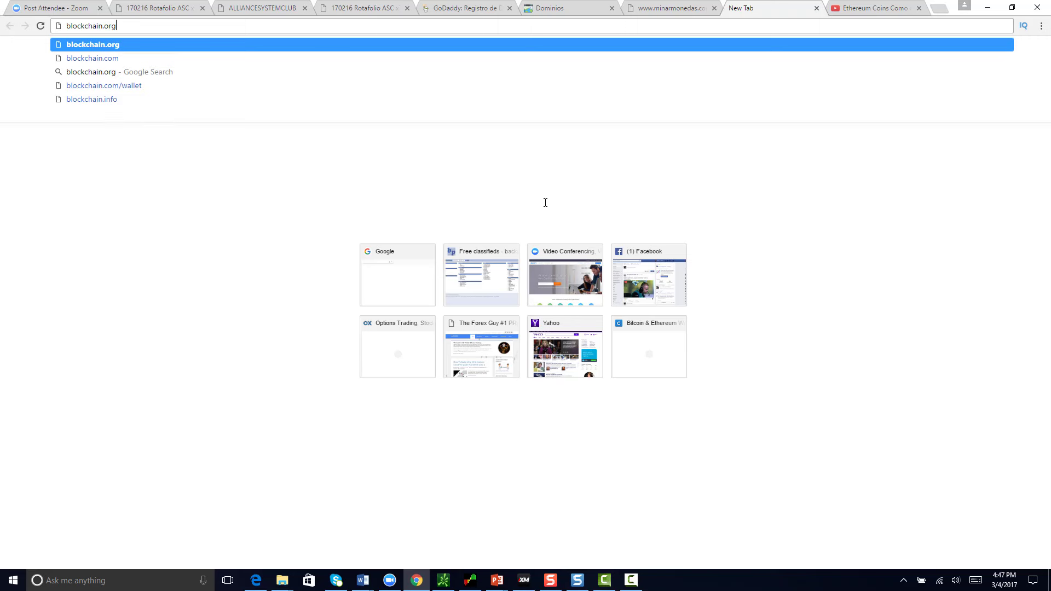
key(Return)
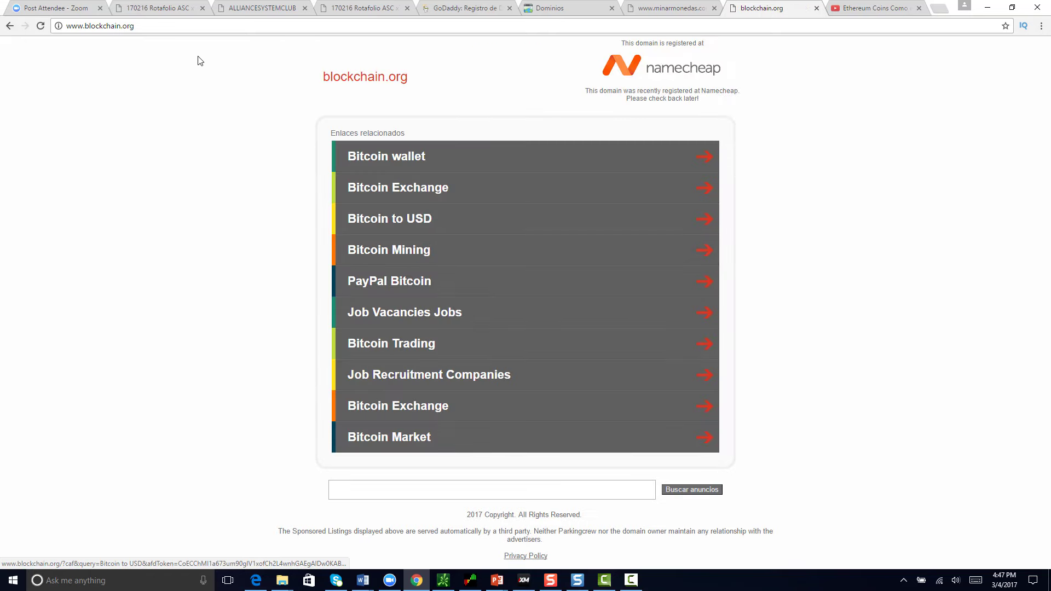
Step: Search Google for 'blockchain org' and open the Blockchain.info result
text(www.go)
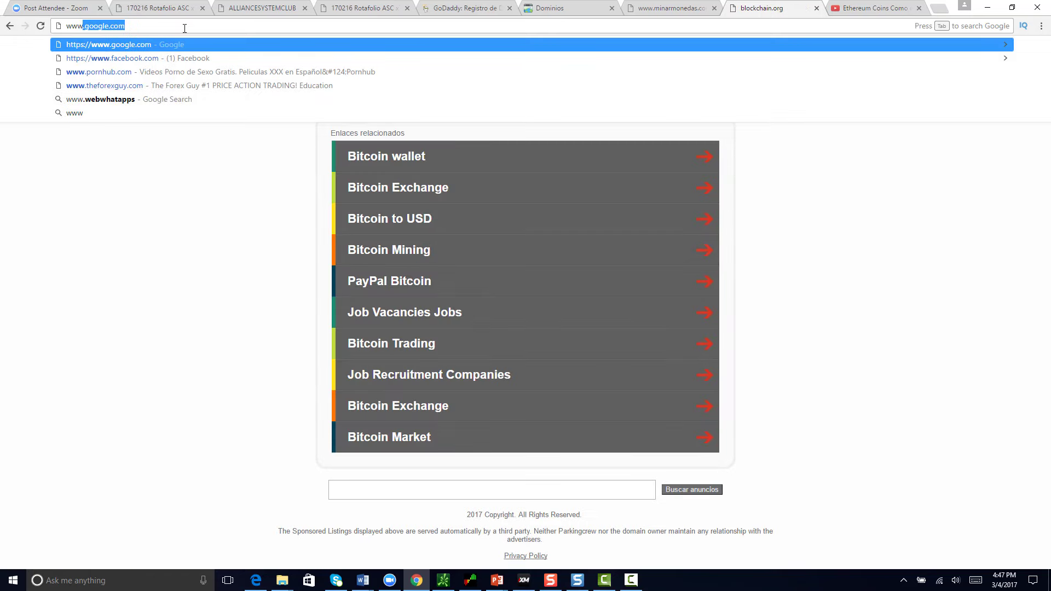
key(Return)
text(blo)
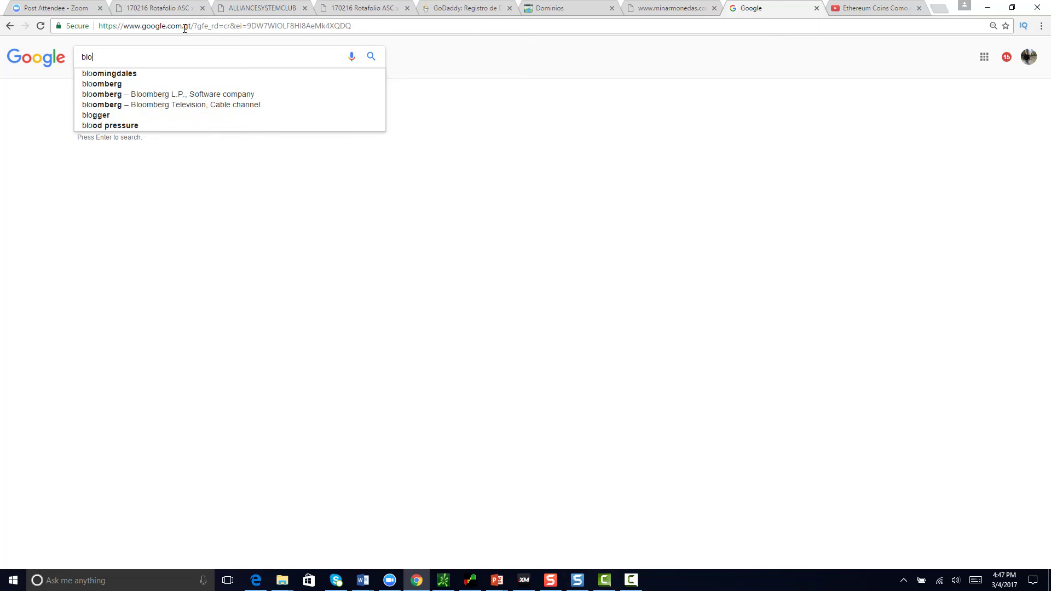
text(ck)
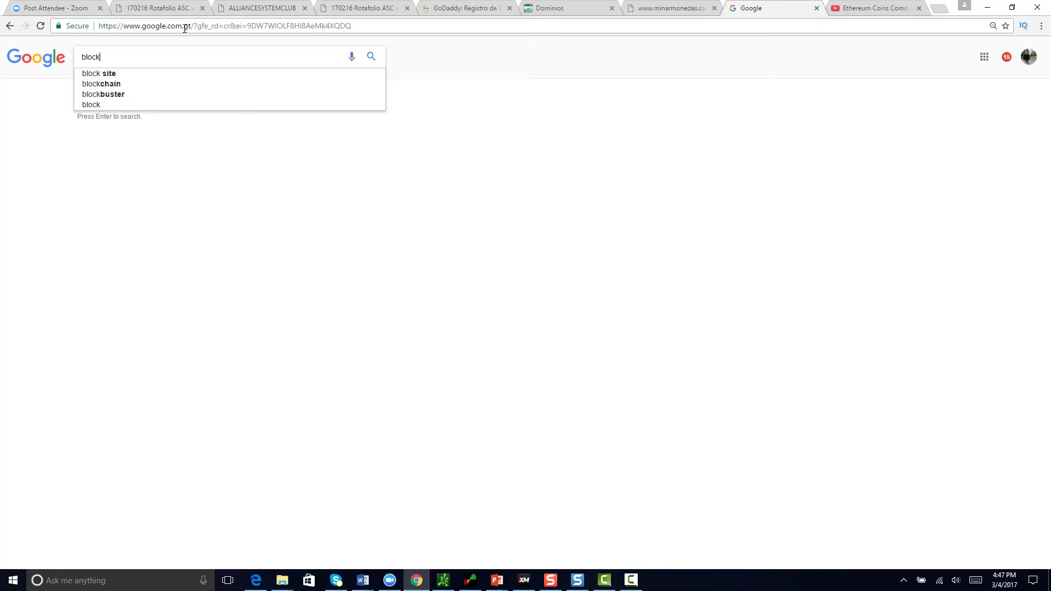
text(chain)
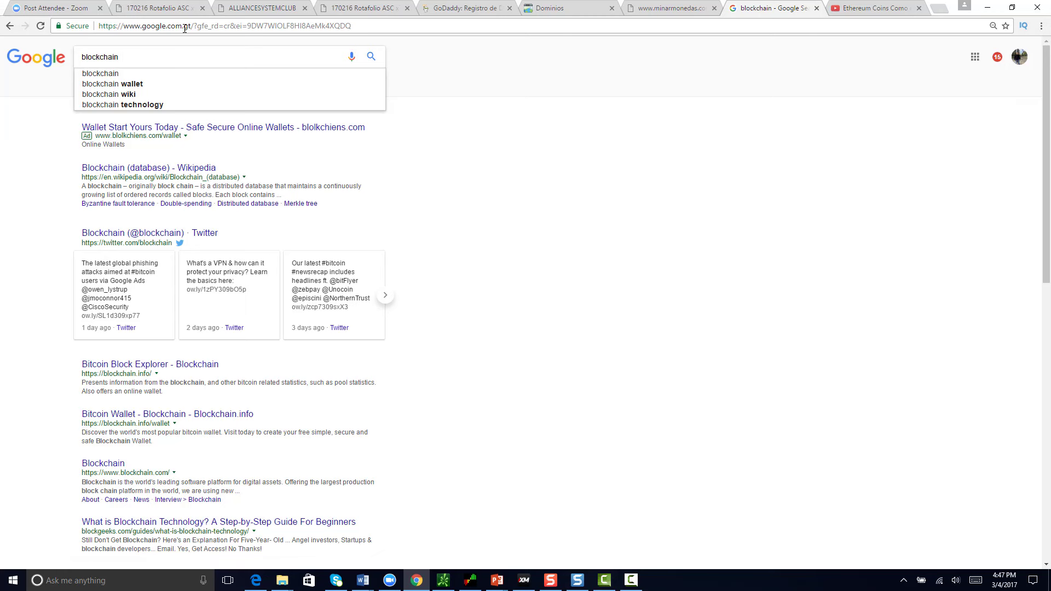
text( org)
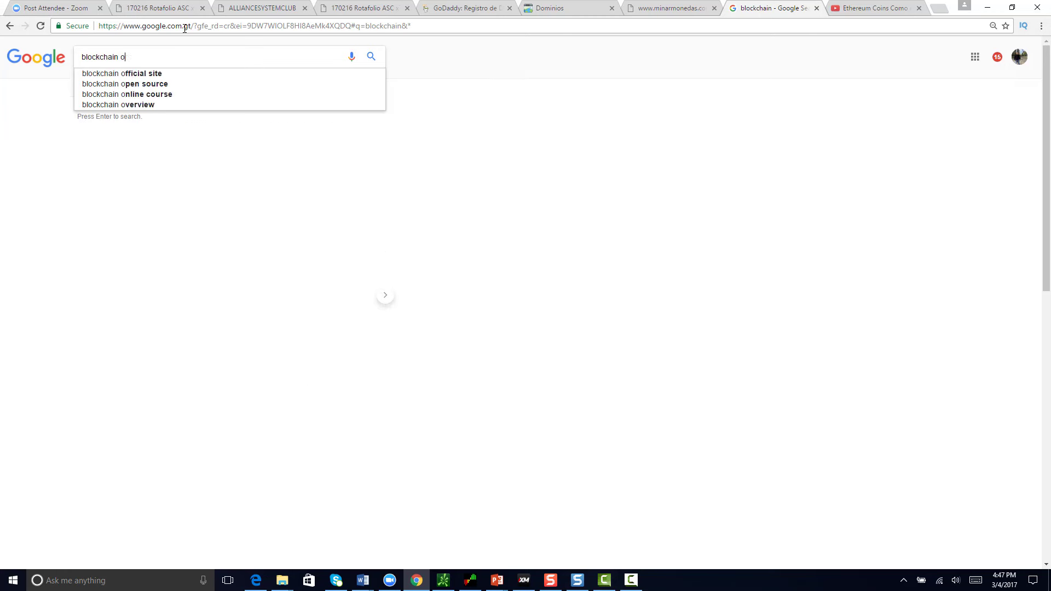
key(Return)
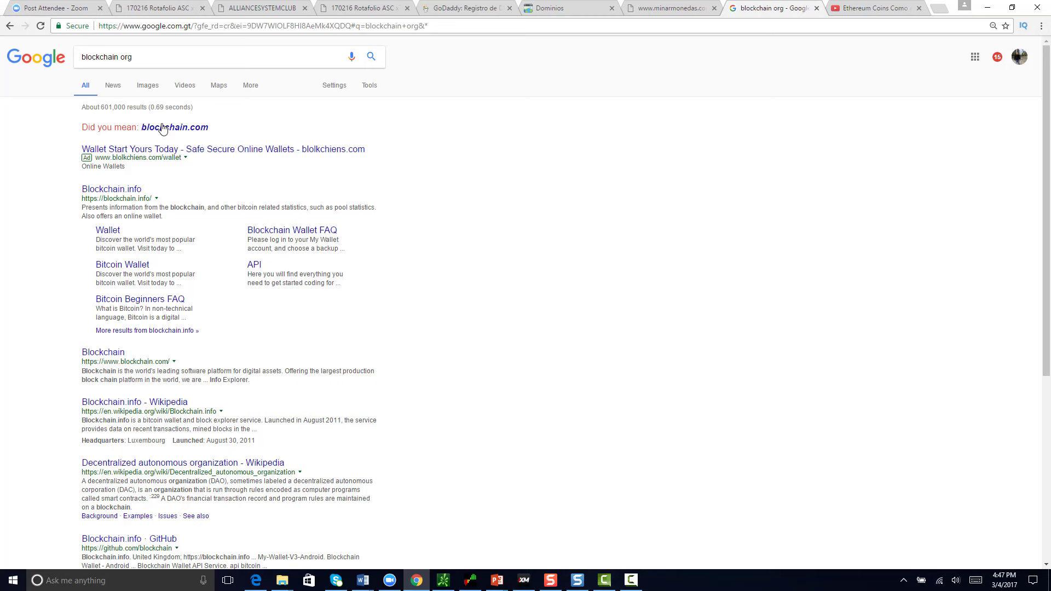
click(125, 189)
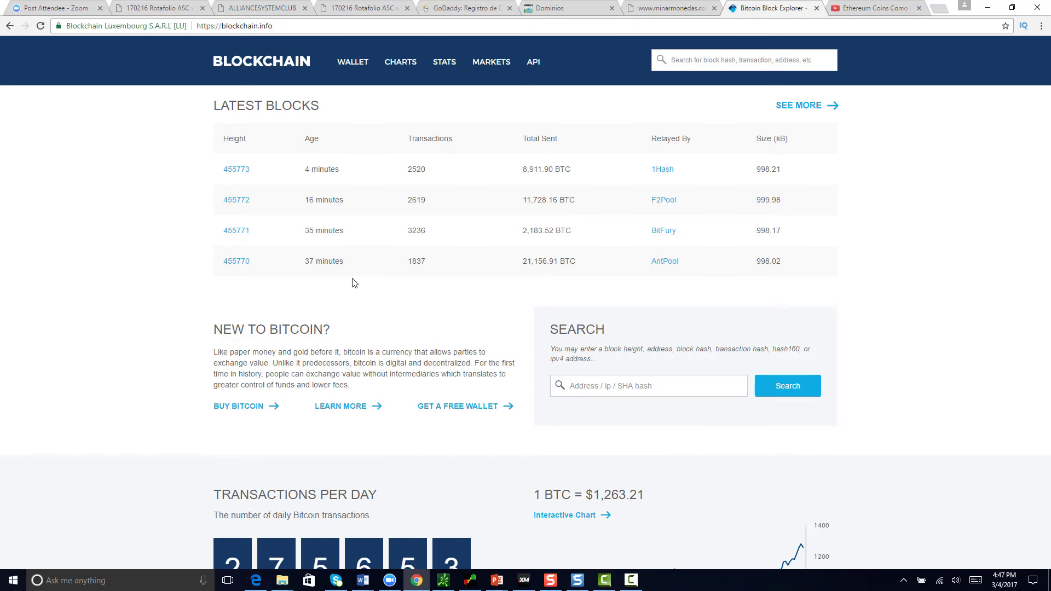
Step: Browse Blockchain.info's Bitcoin Wallet page, then open a new tab beside it
click(350, 62)
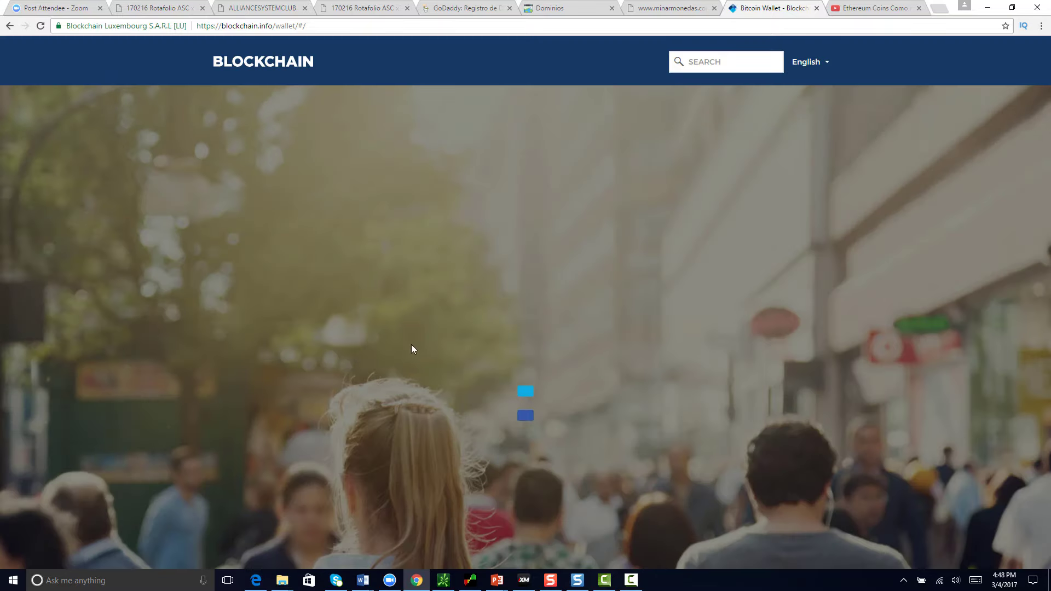
scroll(408, 340, down, 9)
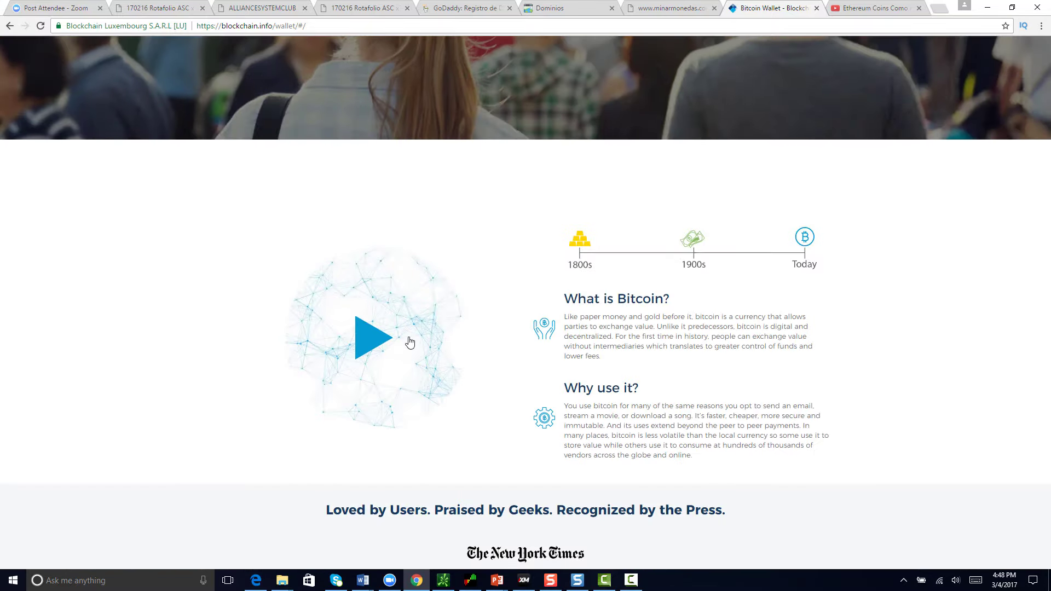
scroll(409, 343, down, 10)
scroll(410, 337, up, 20)
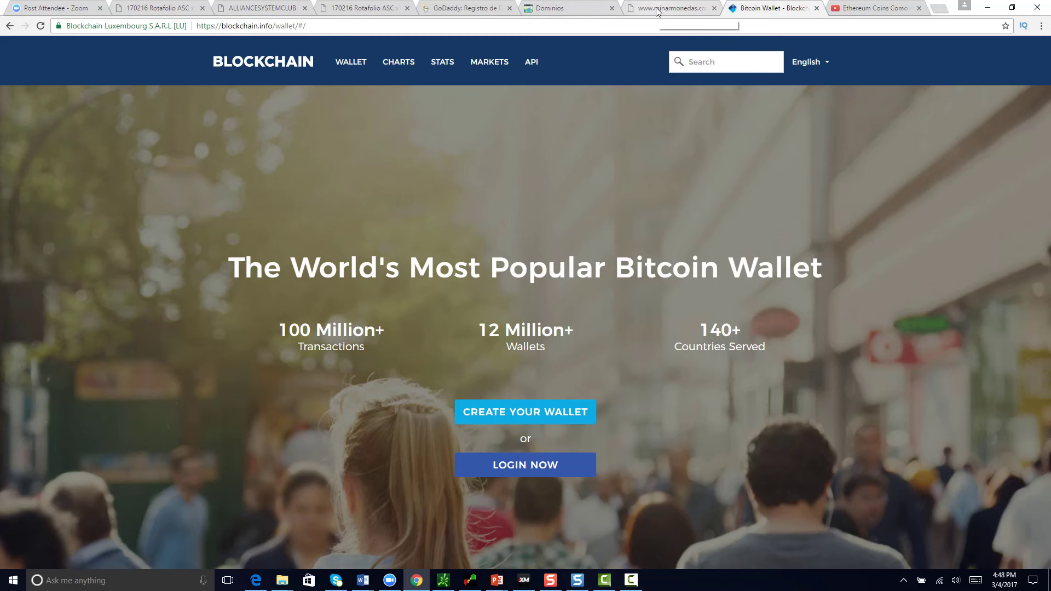
right_click(776, 4)
click(783, 13)
Step: Load the Kraken exchange homepage at kraken.com
text(kraken.c)
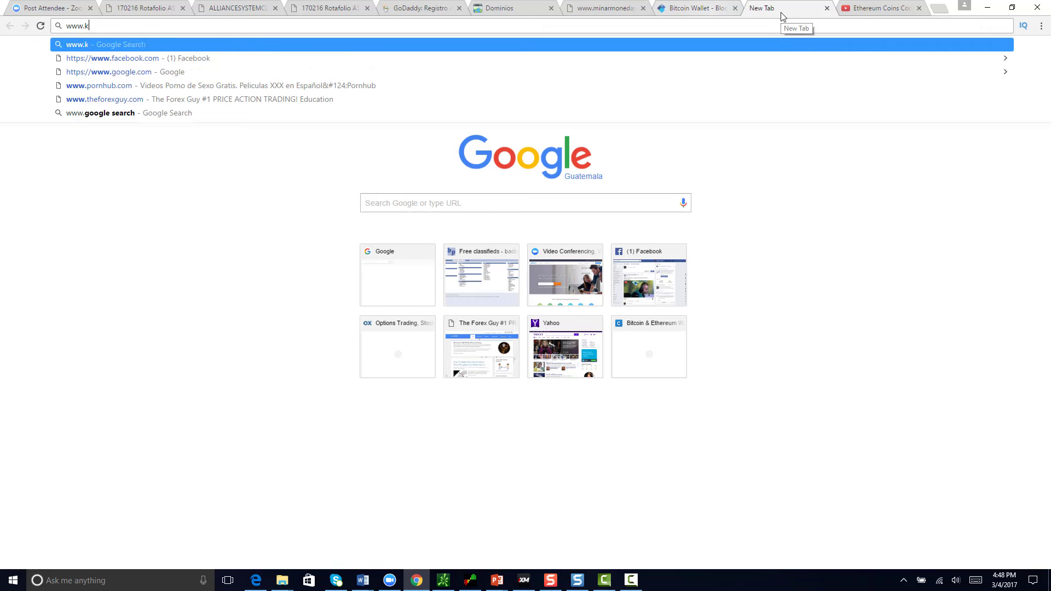
key(BackSpace)
key(BackSpace)
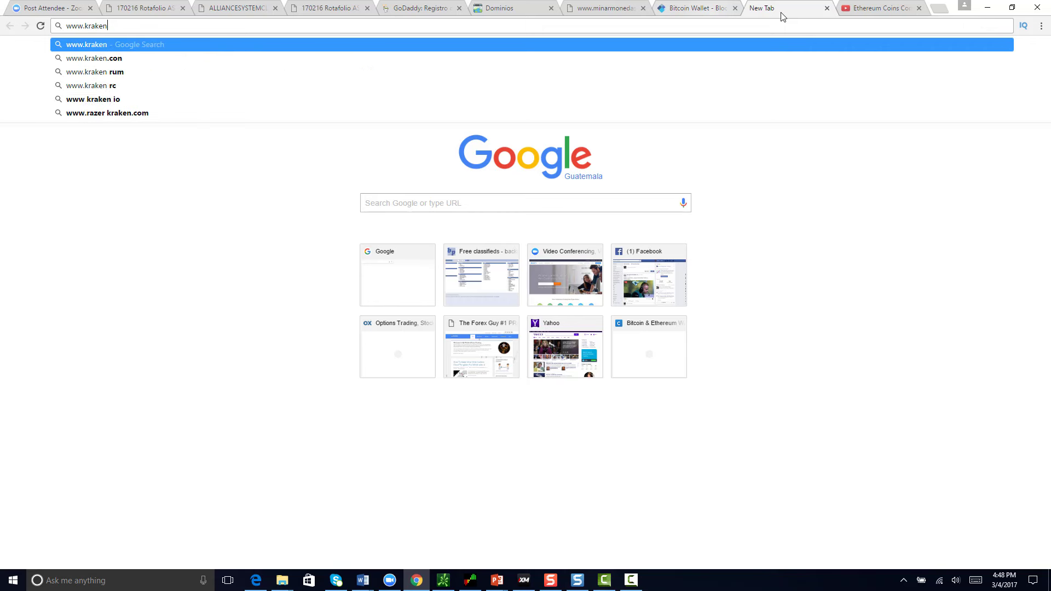
text(.com)
key(Return)
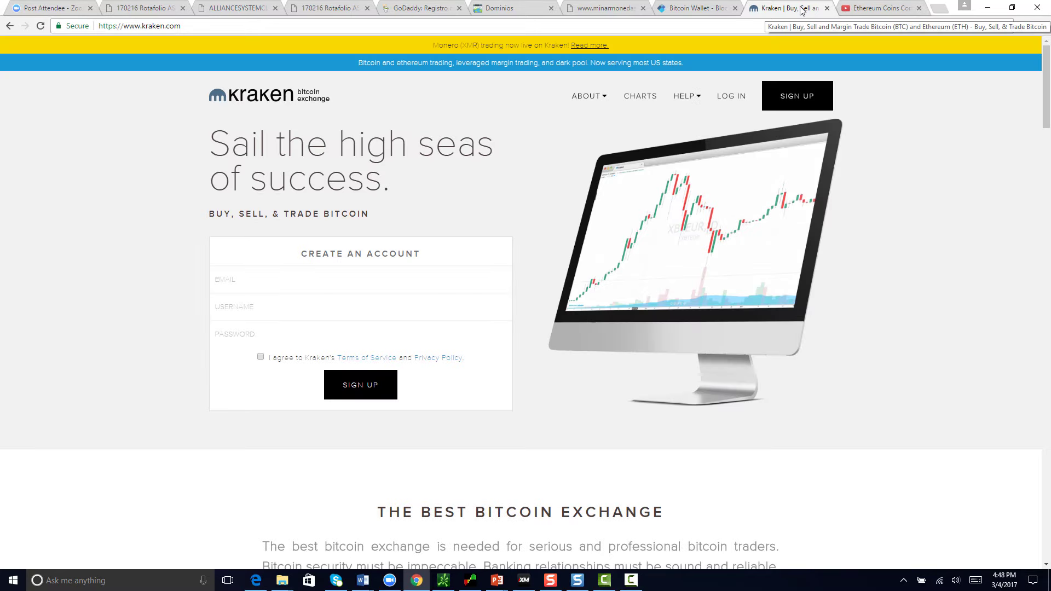
right_click(802, 5)
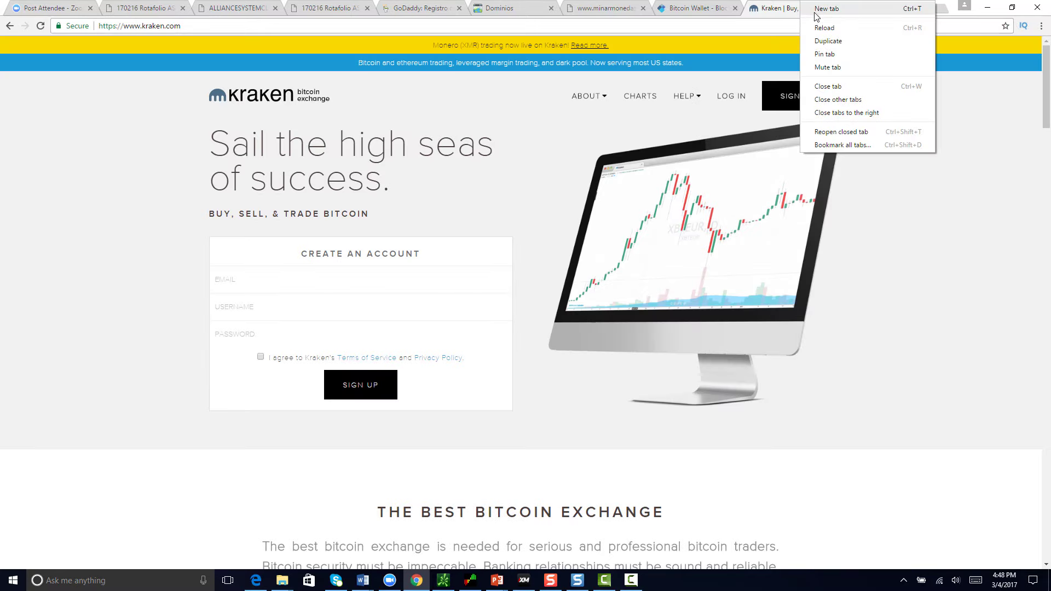
click(816, 10)
text(www)
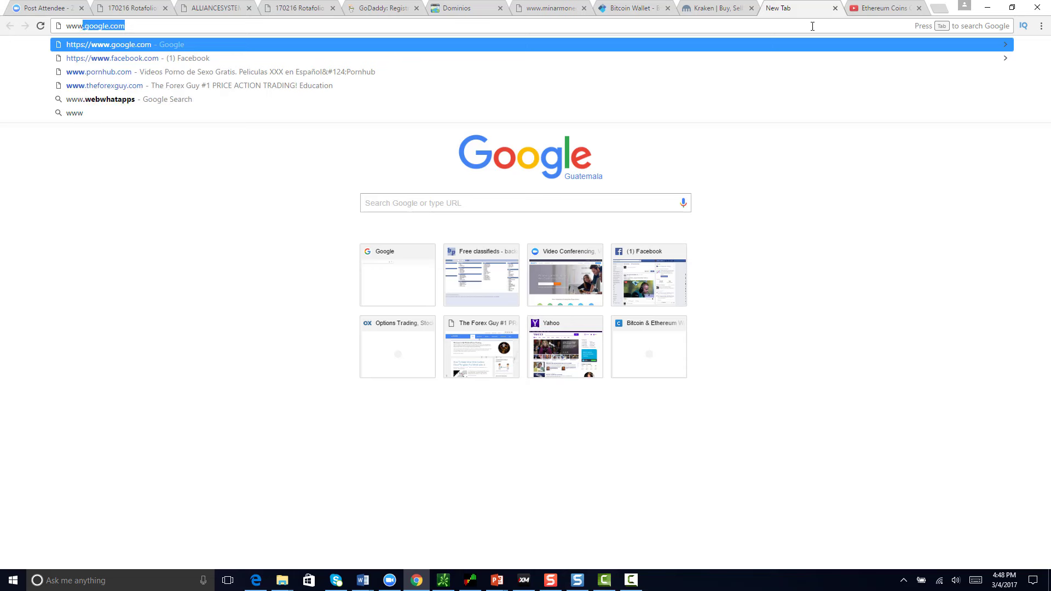
text(.coinbase.com)
key(Return)
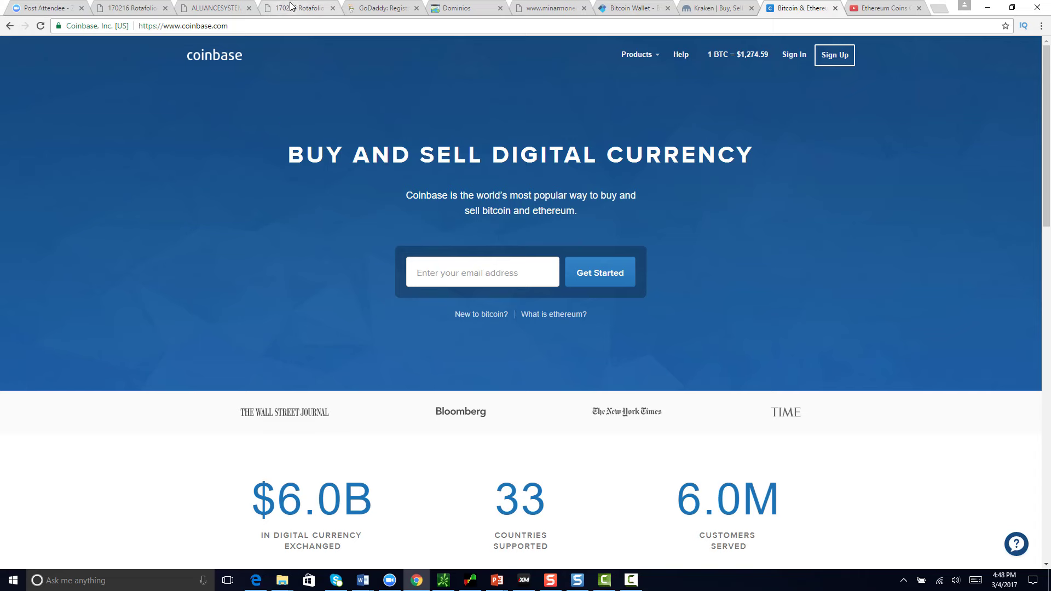
Step: Glance at the dashboard and brochure tabs, then return to the form's Beneficiario field
click(230, 10)
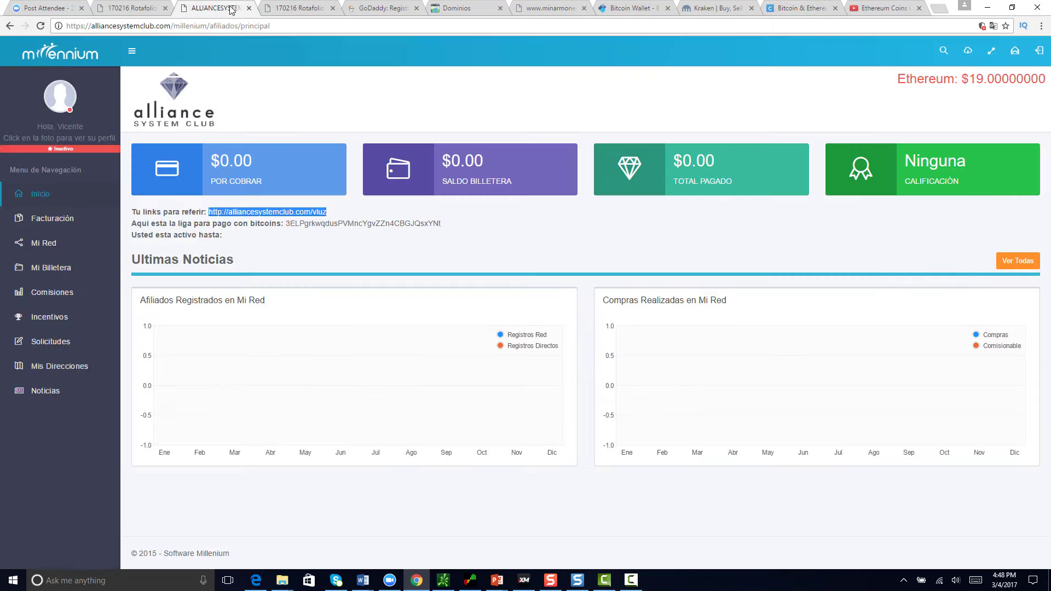
click(288, 10)
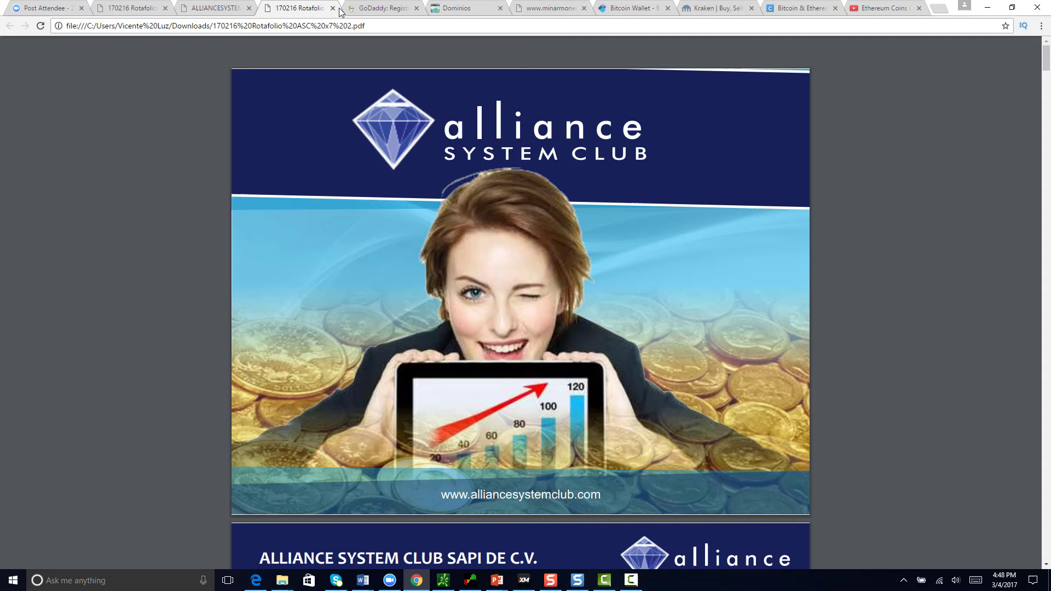
click(551, 13)
click(442, 277)
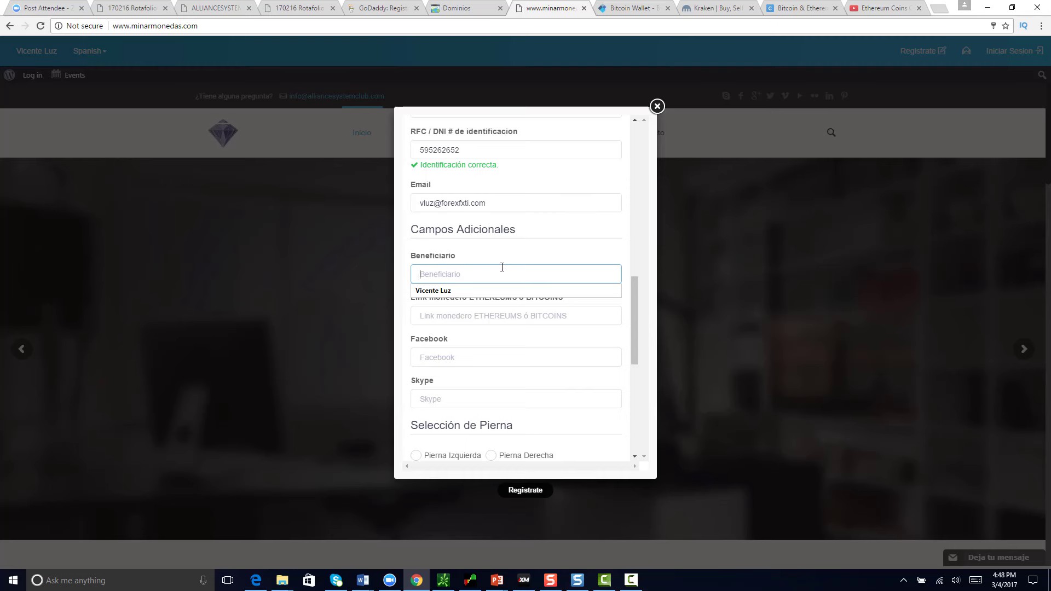
click(504, 254)
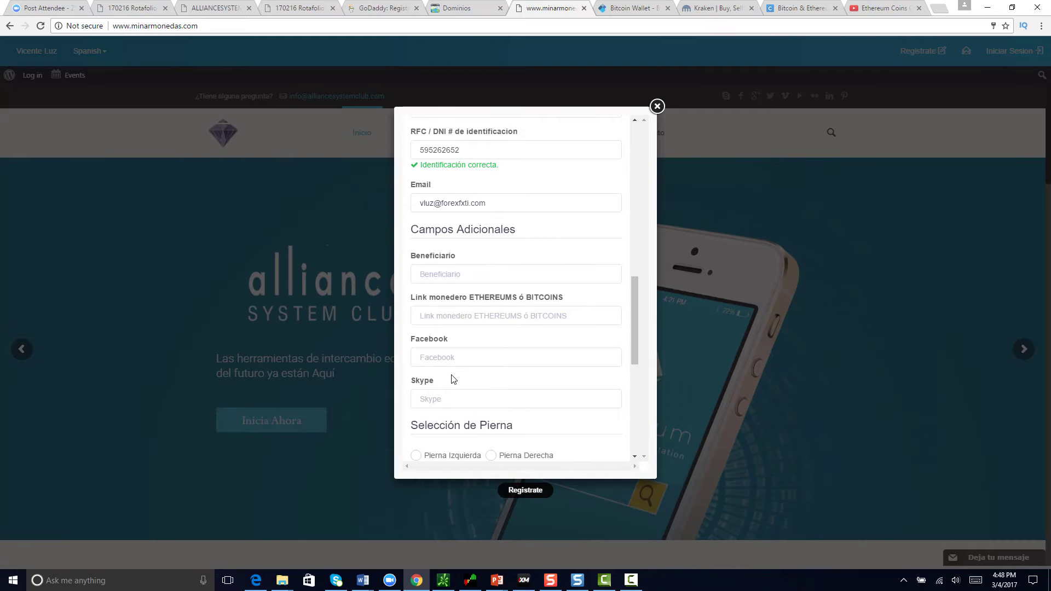
Step: Fill in the Facebook and Skype fields and place the member on Pierna Izquierda
scroll(446, 339, down, 2)
click(431, 256)
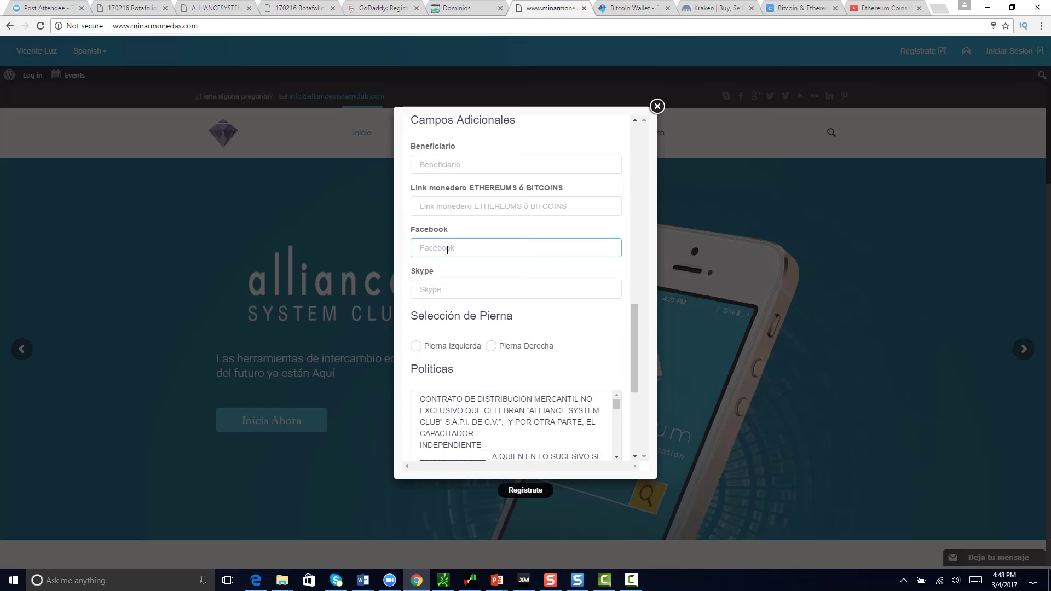
click(433, 292)
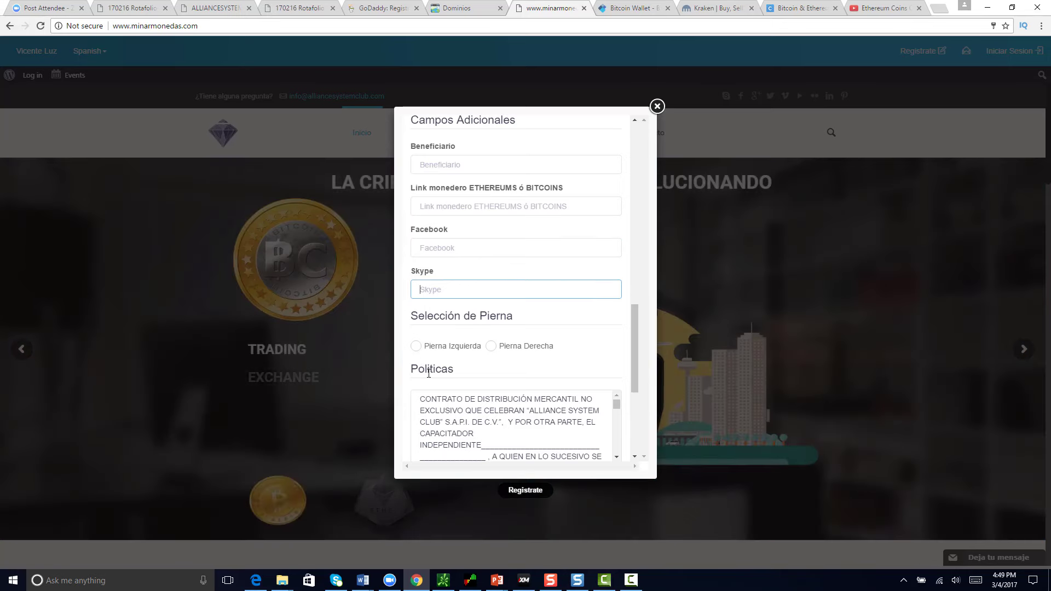
click(417, 347)
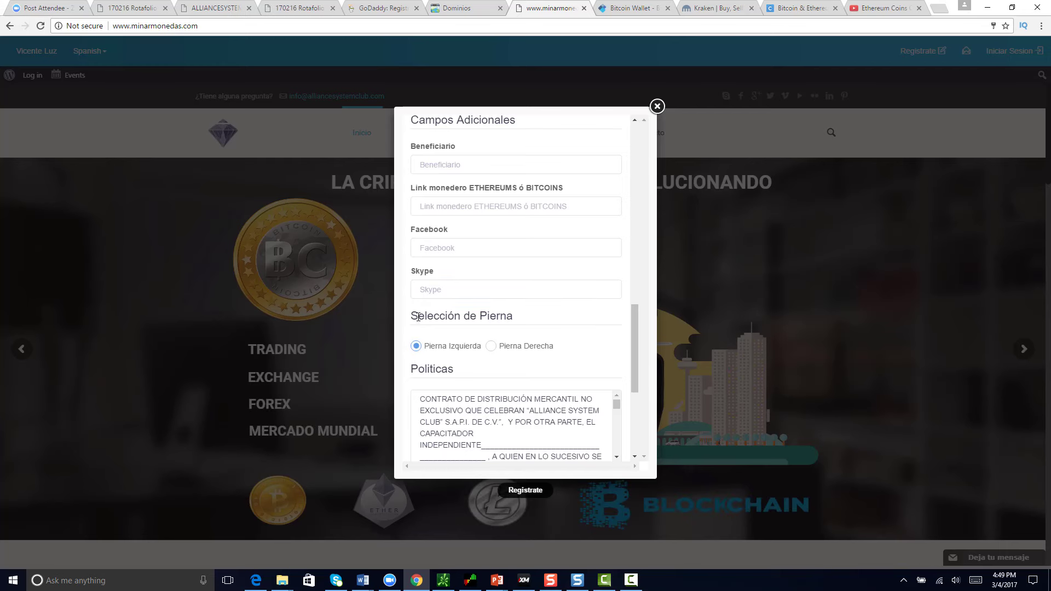
click(420, 287)
Step: Tick Estoy de acuerdo and I'm not a robot, then close the registration form
scroll(460, 323, down, 5)
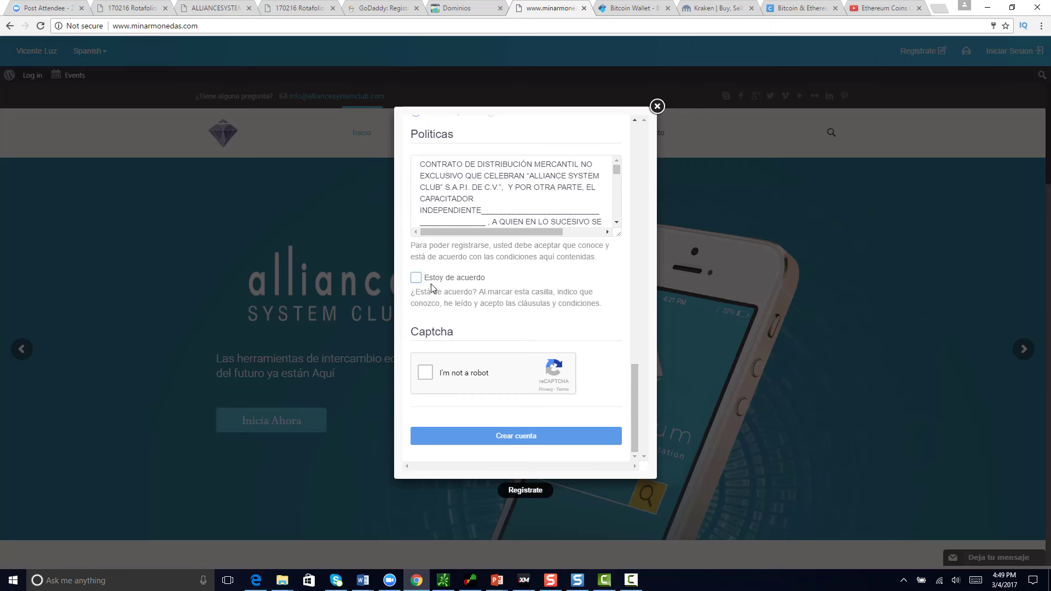
click(415, 278)
click(417, 374)
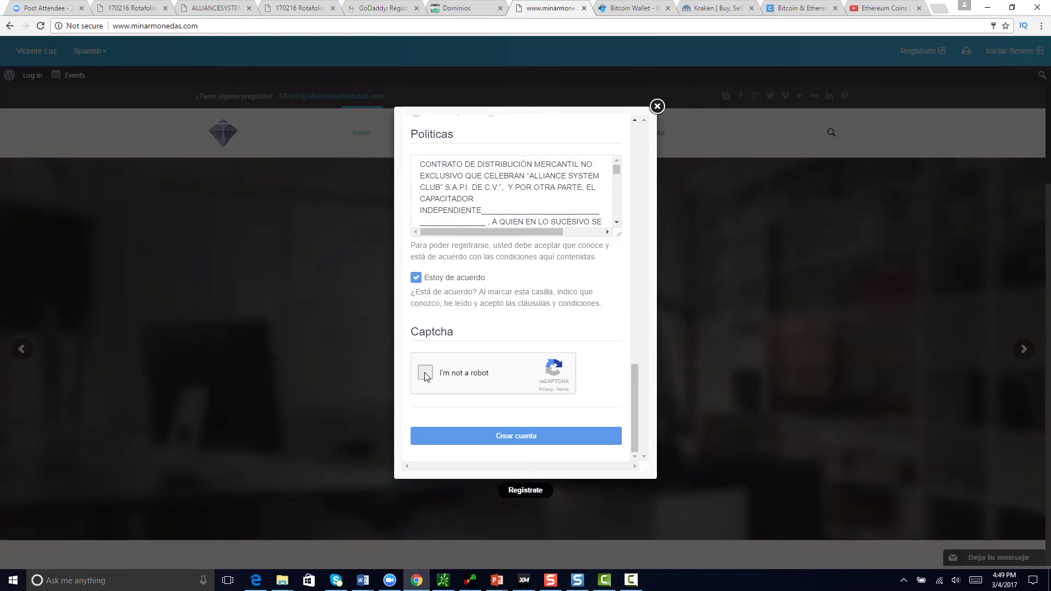
click(657, 106)
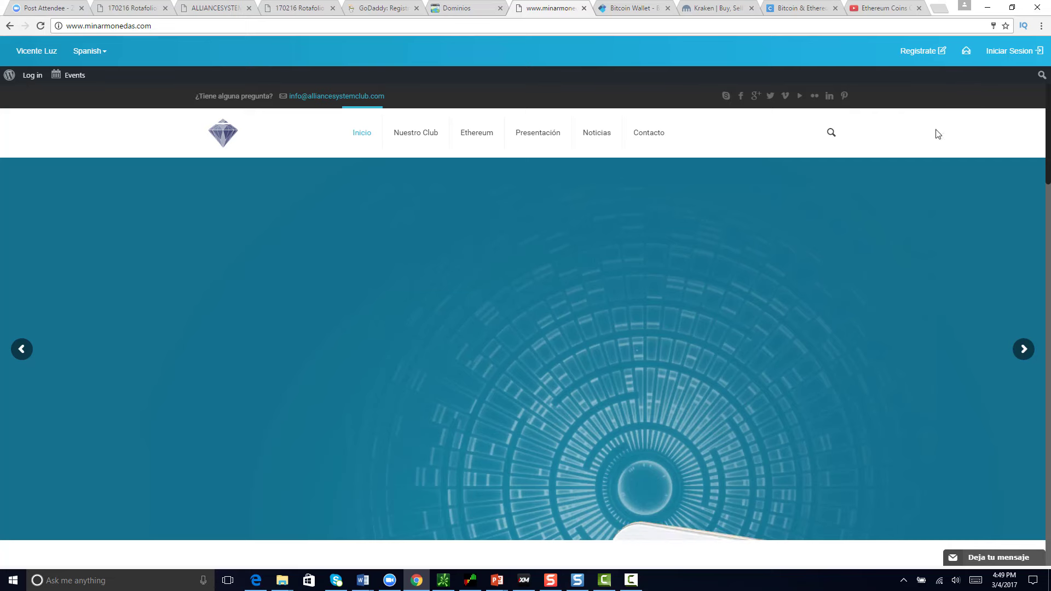
Step: Log in to the member account using the saved username and password
click(1027, 56)
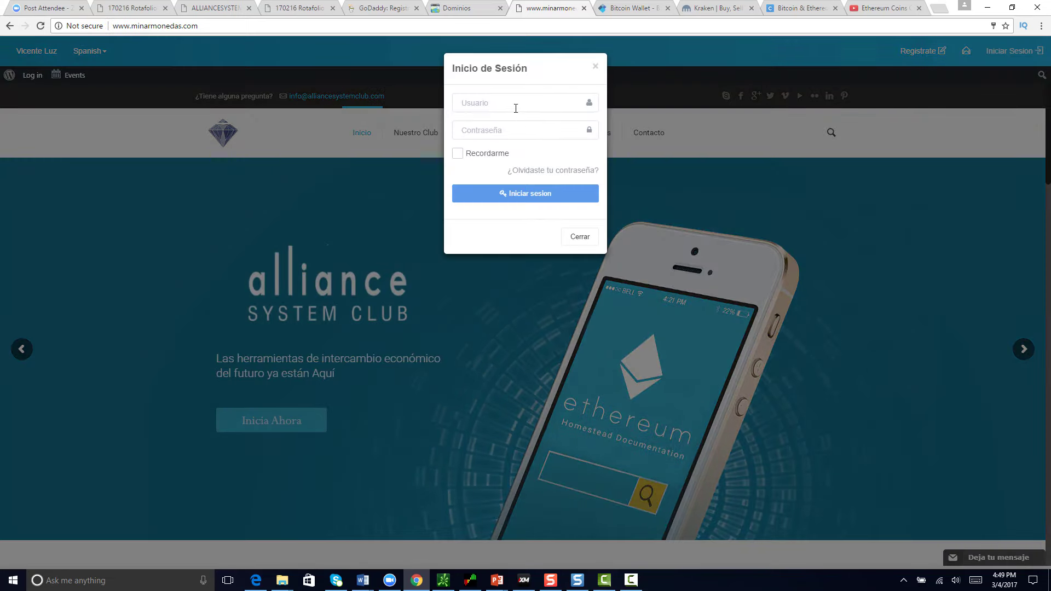
click(509, 103)
click(493, 119)
click(507, 200)
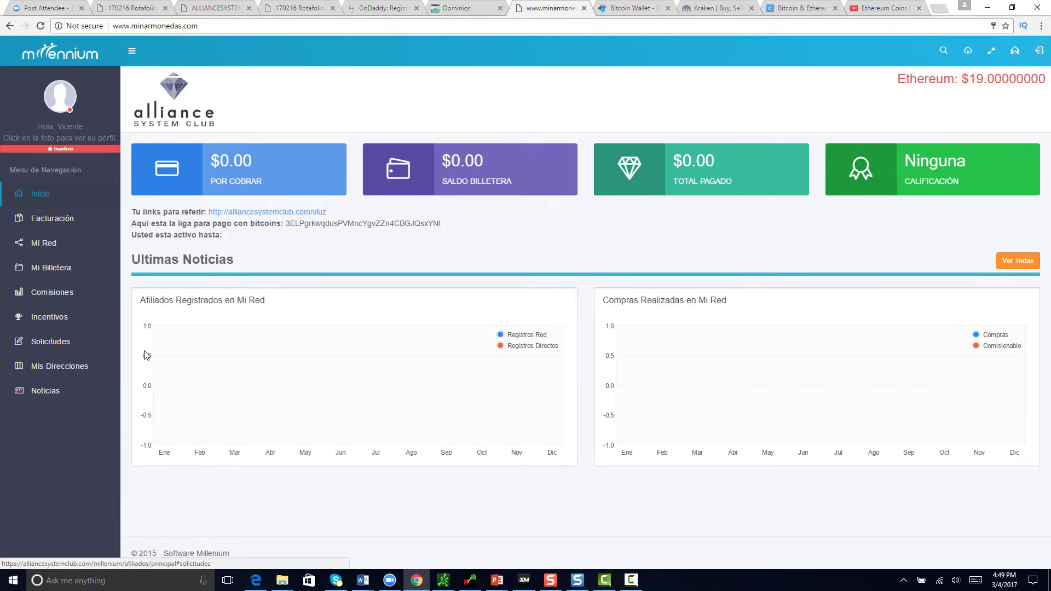
Step: Browse Mi Billetera, Mi Red, Solicitudes and Incentivos pages, all showing $0.00 balances
click(57, 268)
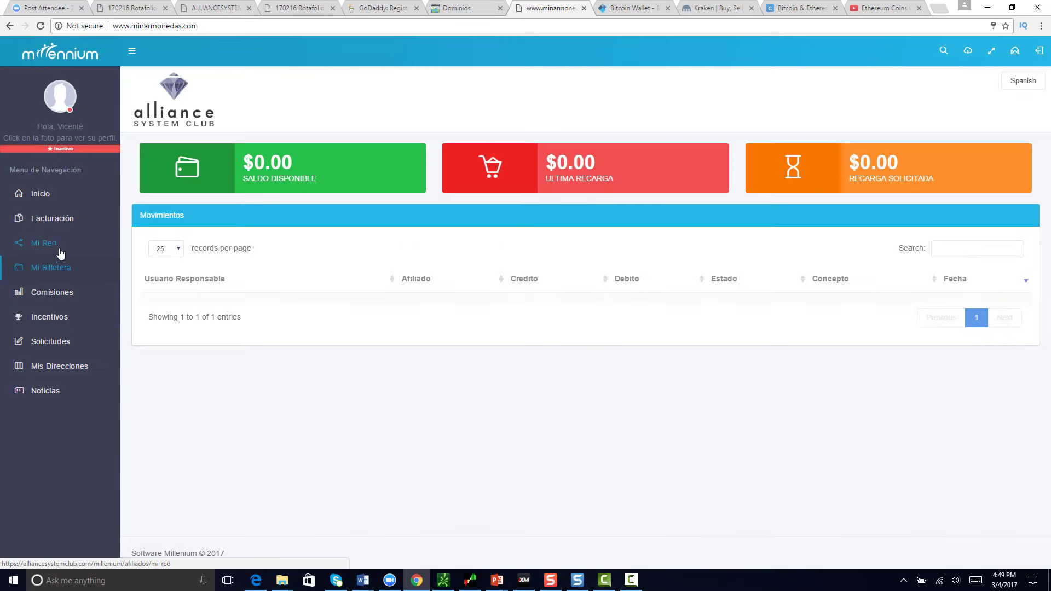
click(43, 196)
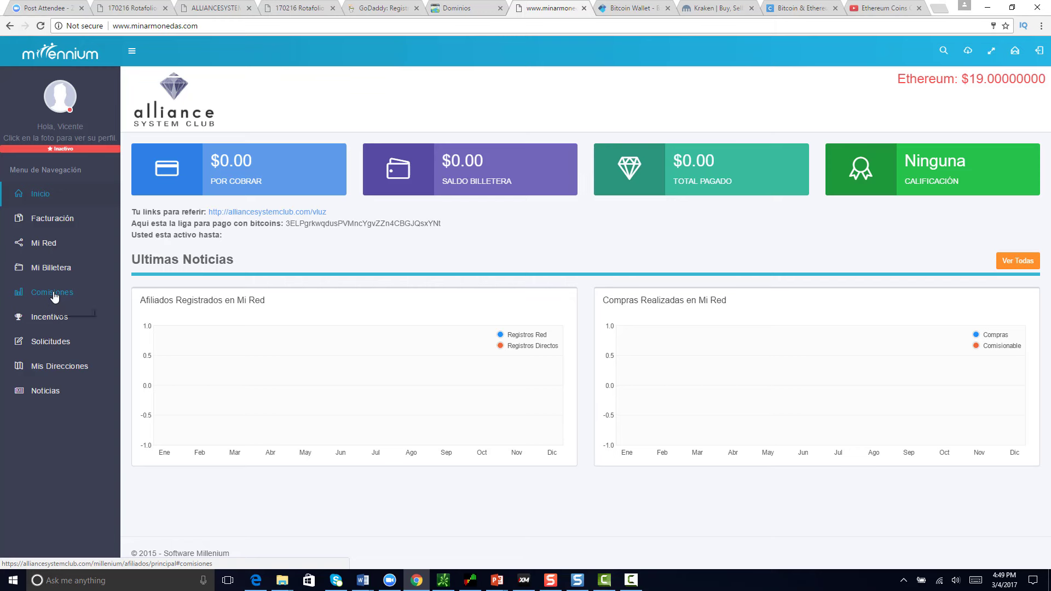
click(51, 245)
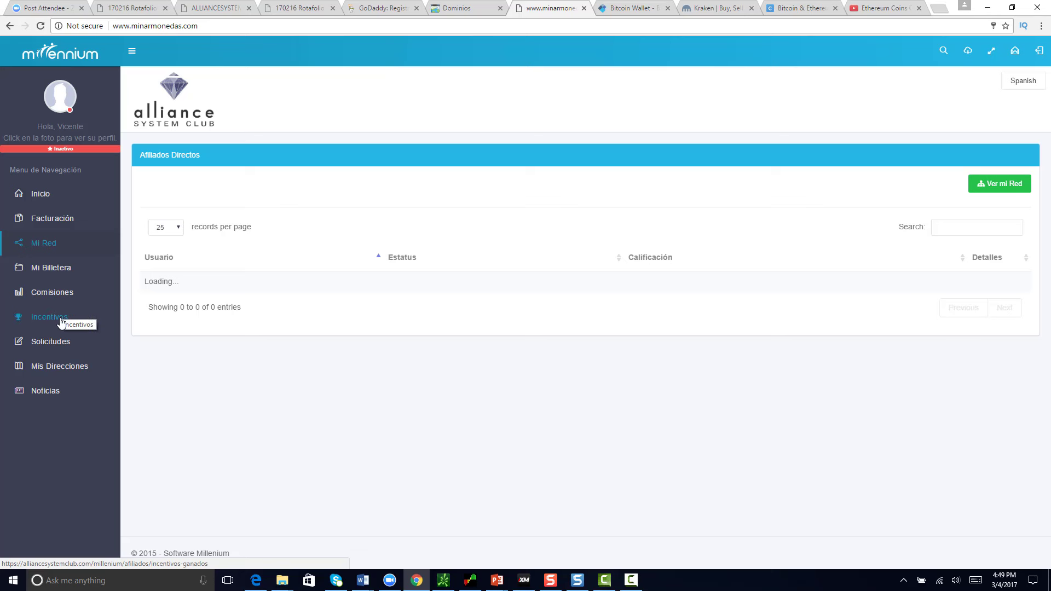
click(38, 201)
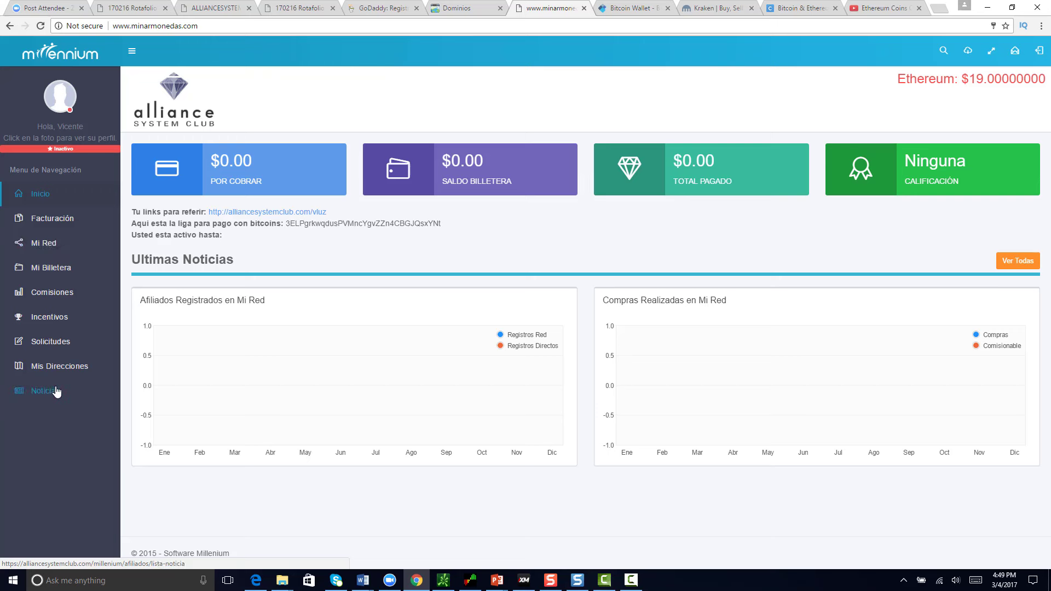
click(49, 344)
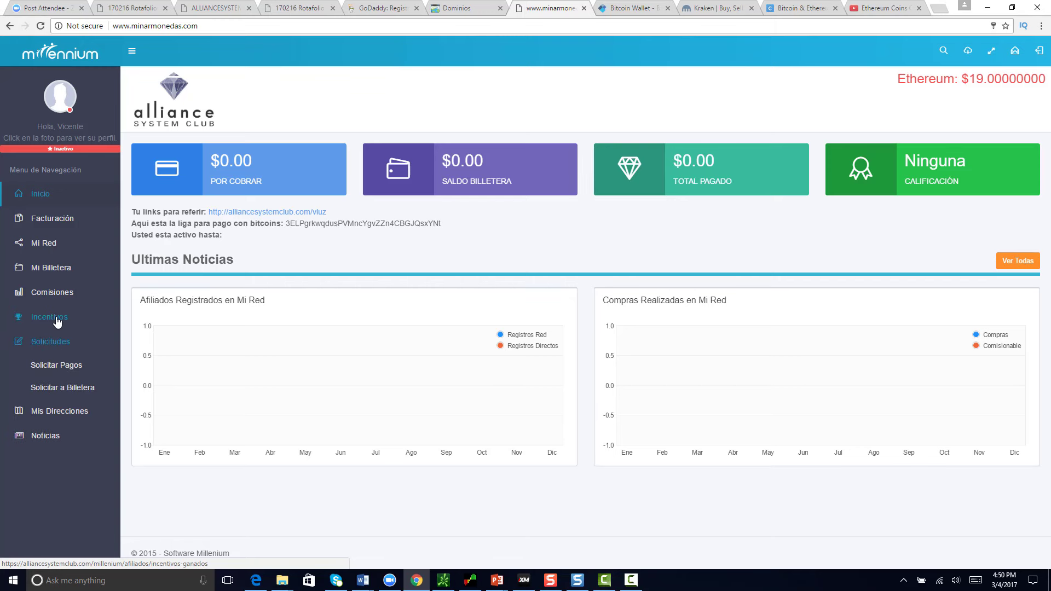
click(57, 322)
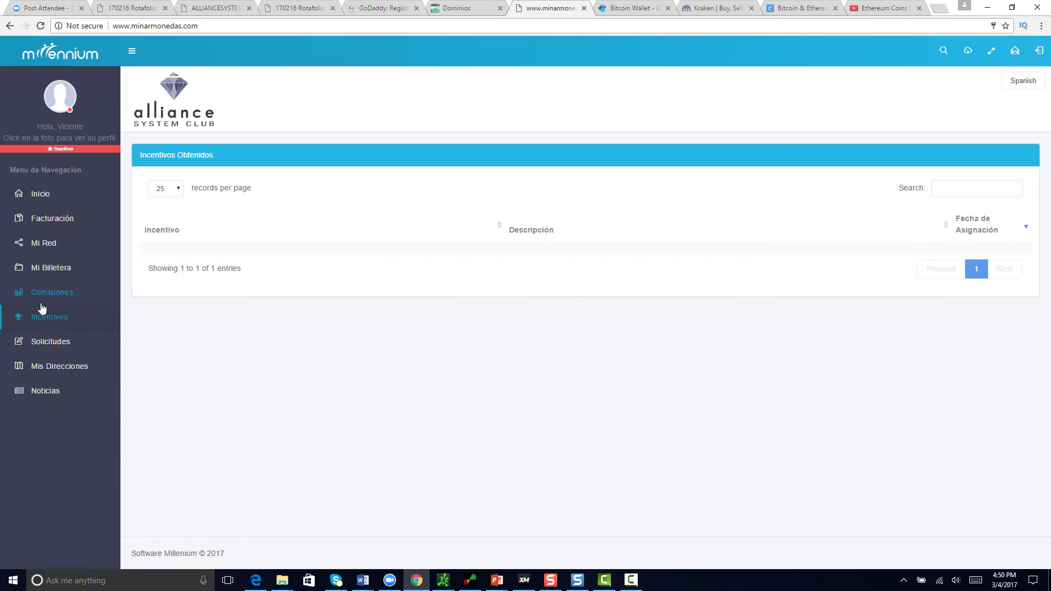
click(46, 276)
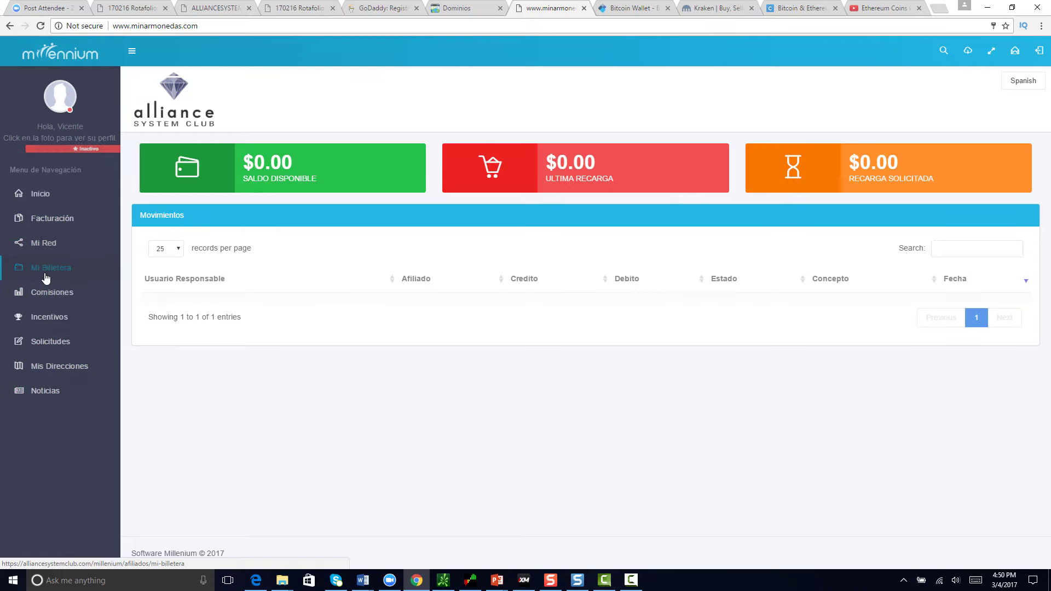
click(631, 580)
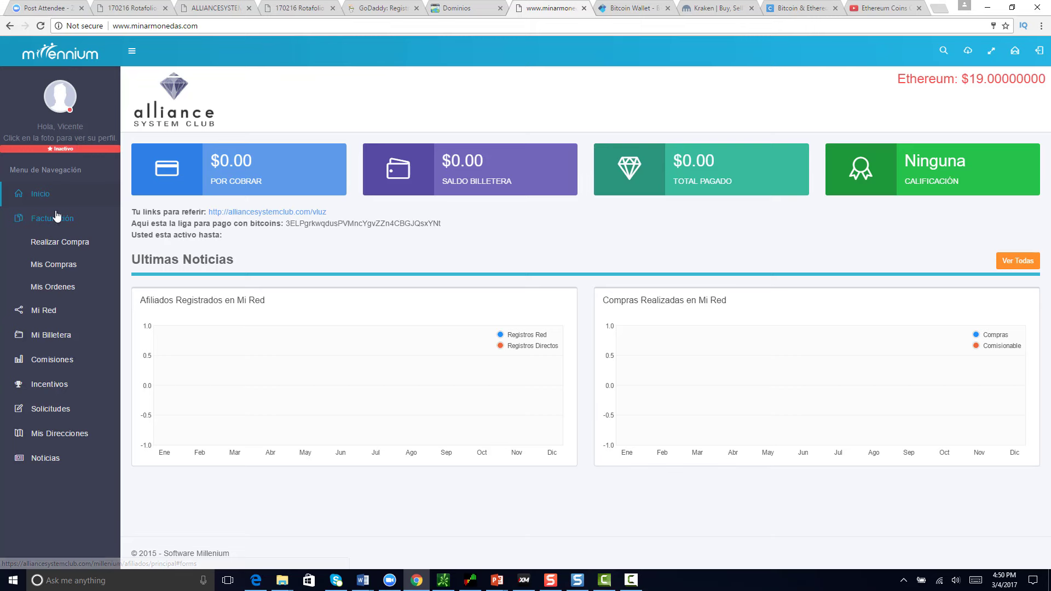
Step: Add Pack 1000 ($1,000.00) to the cart and continue to the Realizar Pago page
click(46, 245)
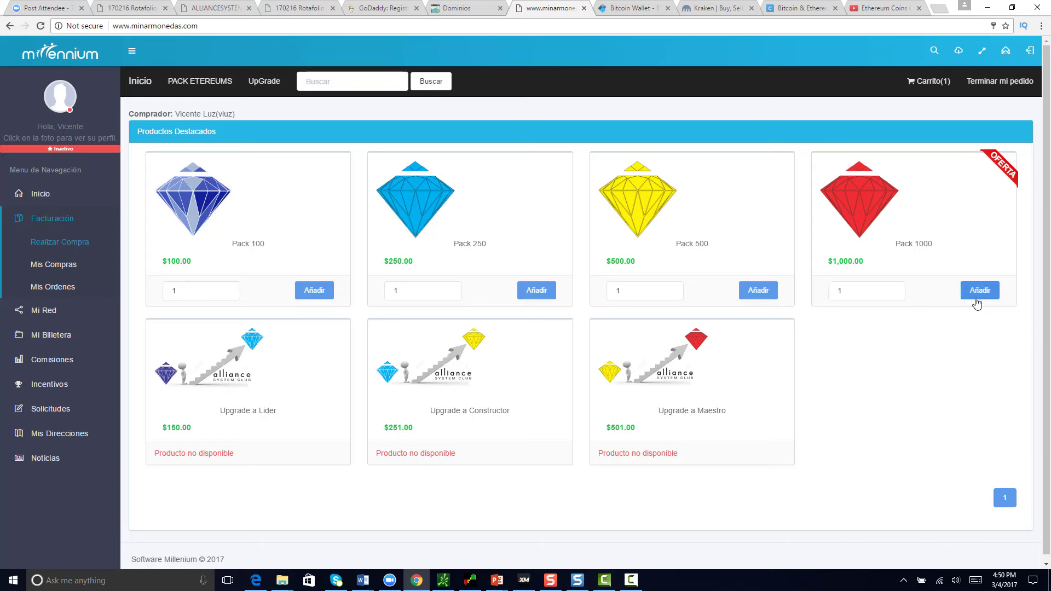
click(931, 83)
click(901, 133)
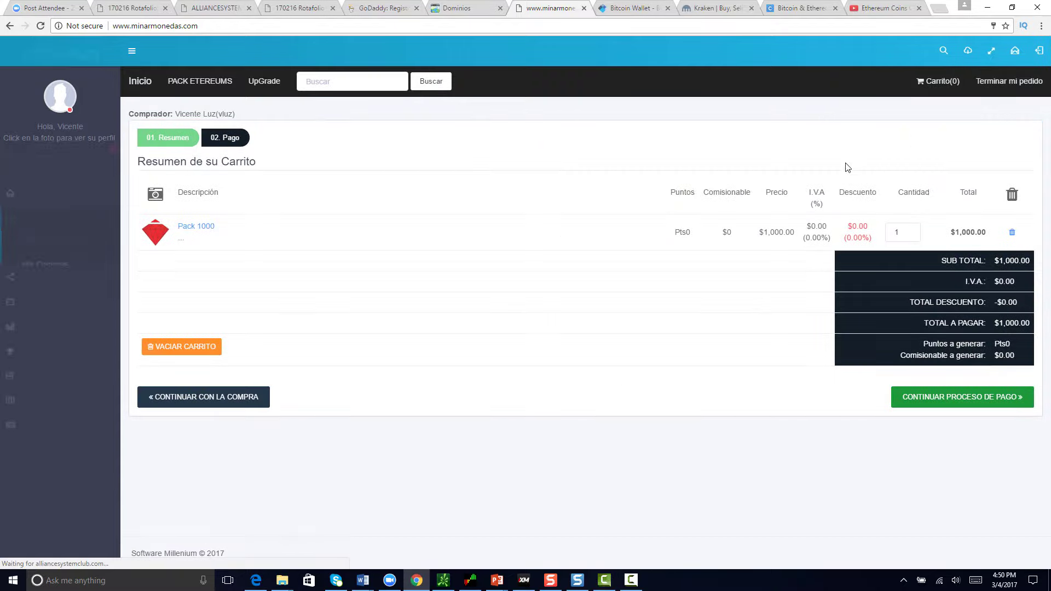
click(980, 398)
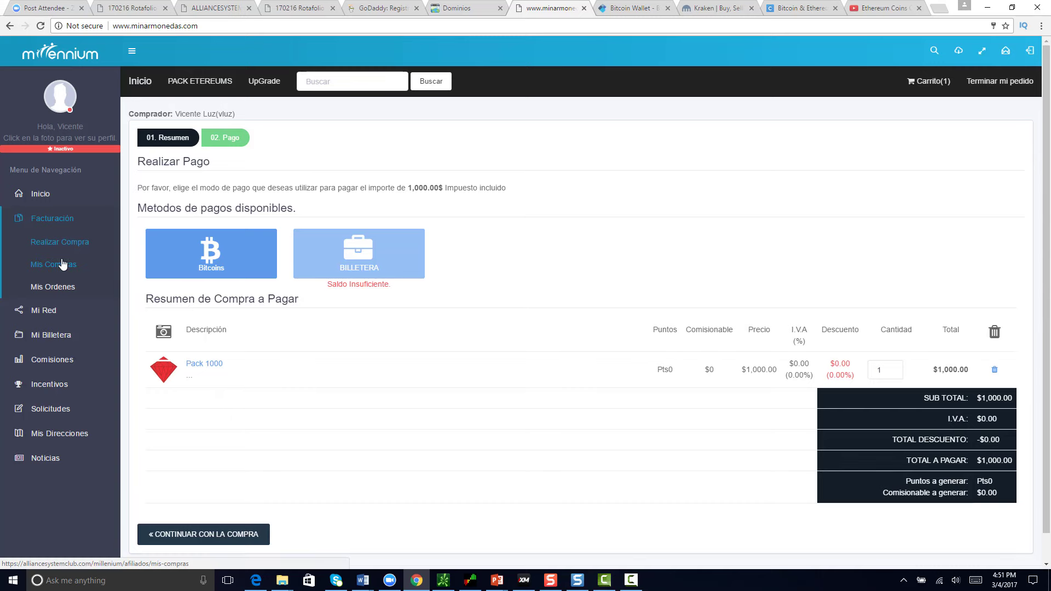
Step: Choose Bitcoins for the $1,000.00 payment and highlight the bitcoin payment address
click(224, 262)
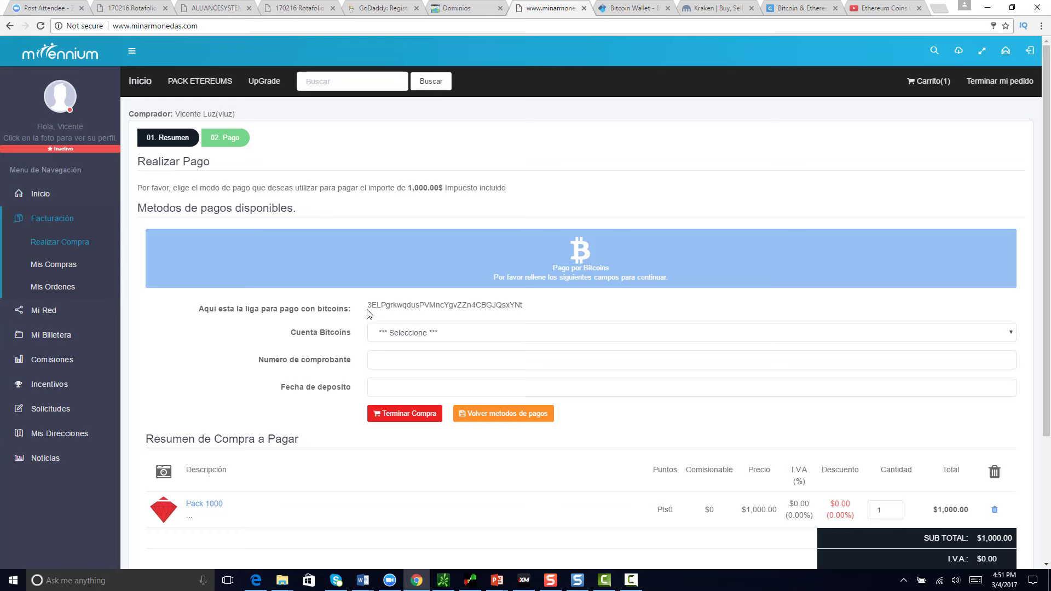
drag(369, 307, 527, 309)
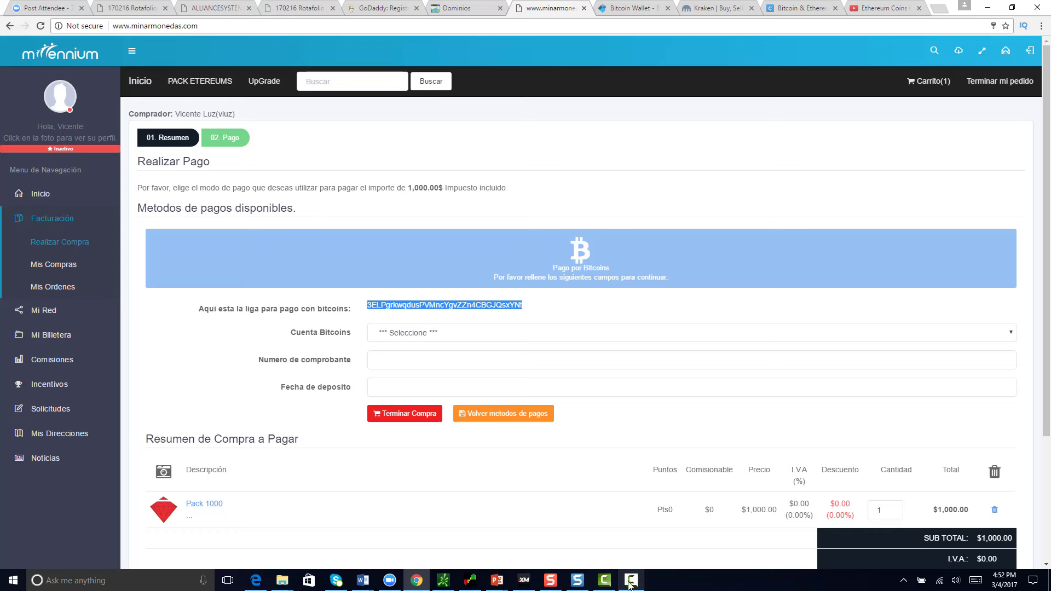
mouse_move(630, 585)
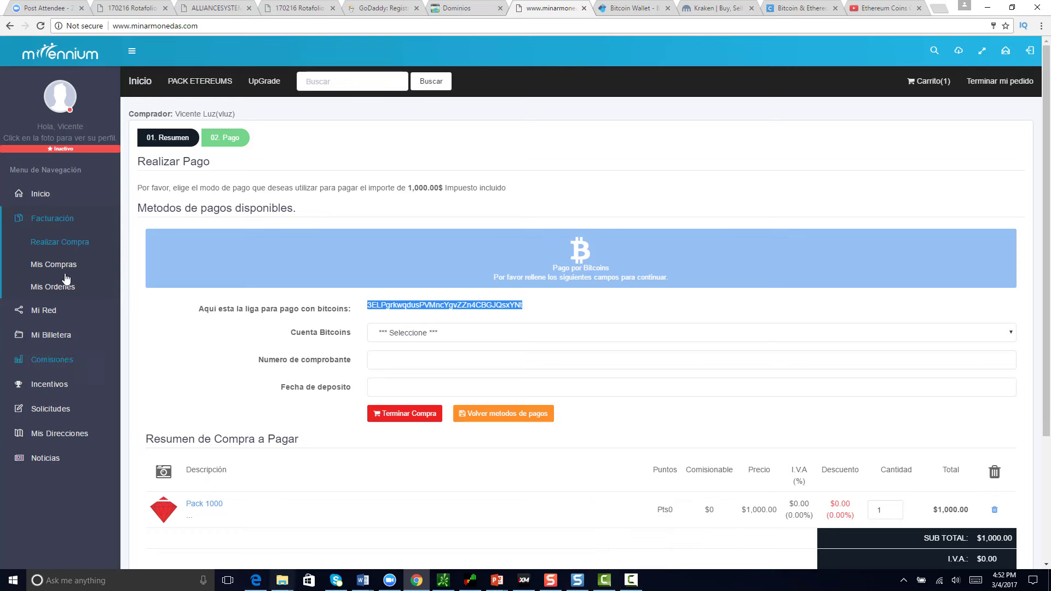
drag(517, 304, 471, 329)
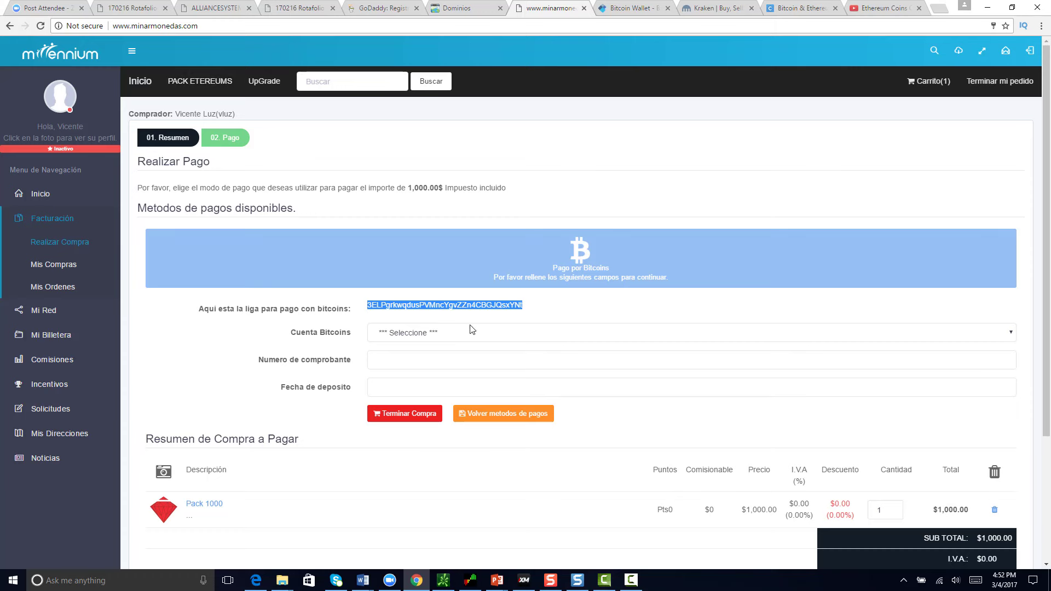